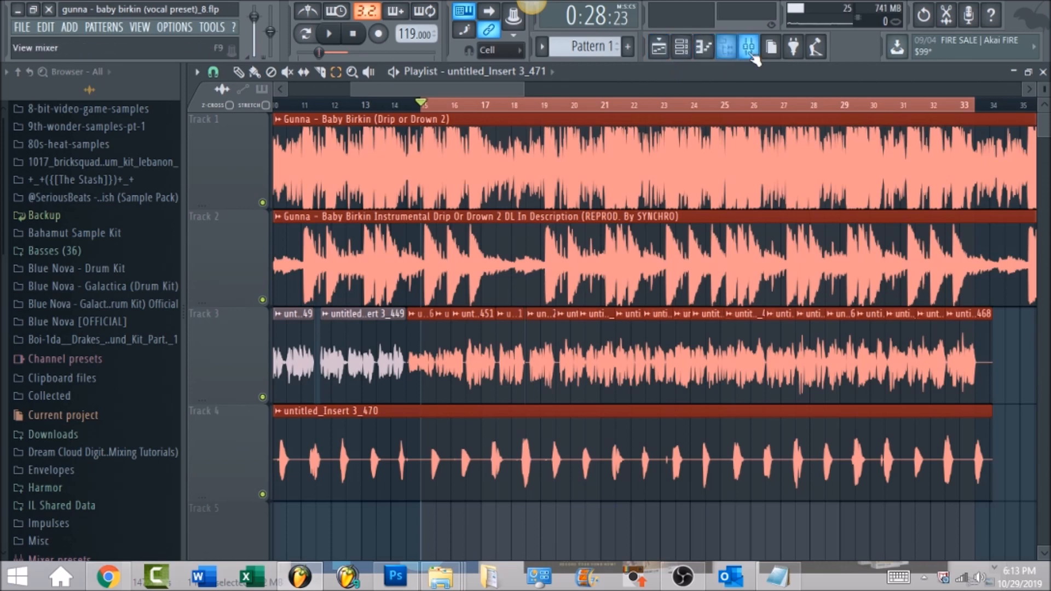
Open the mixer and bypass the effects loaded in the Master track's first four slots.
click(759, 52)
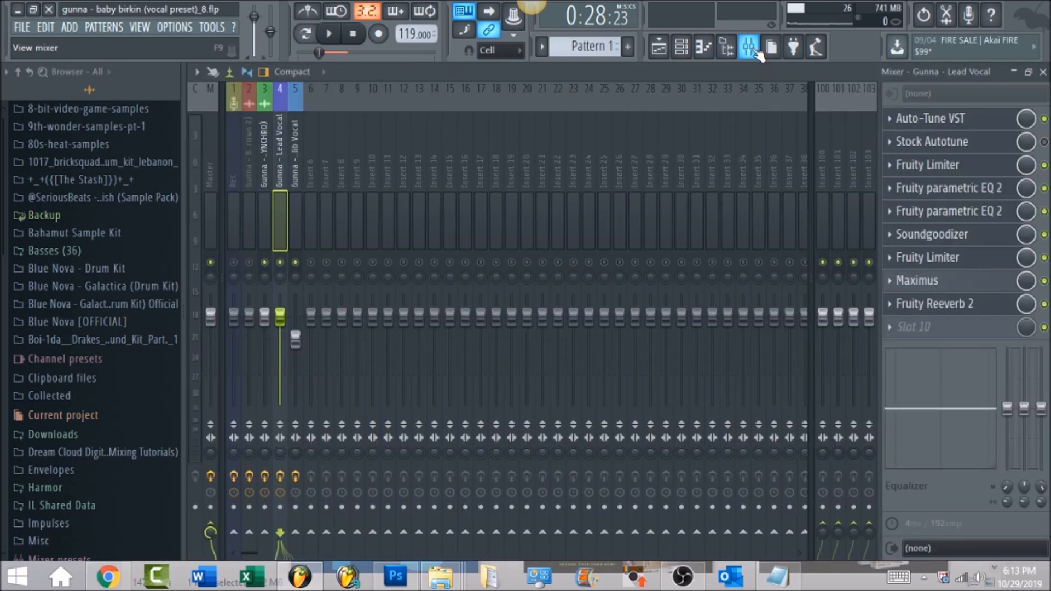
click(212, 167)
drag(1045, 119, 1045, 188)
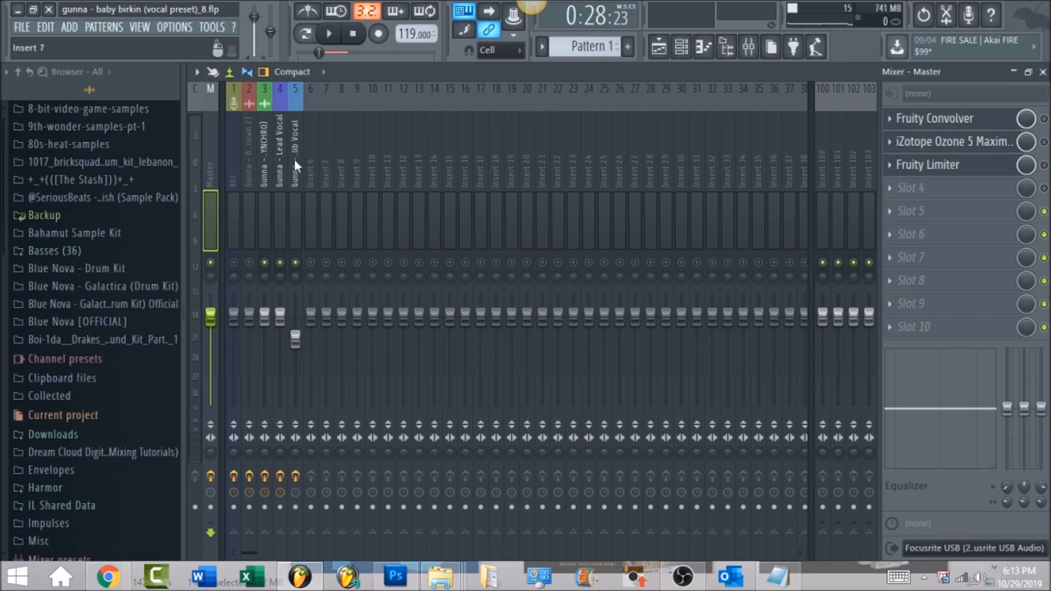
Bypass all effects except Auto-Tune VST on the Gunna - Lead Vocal track and solo that track.
click(278, 169)
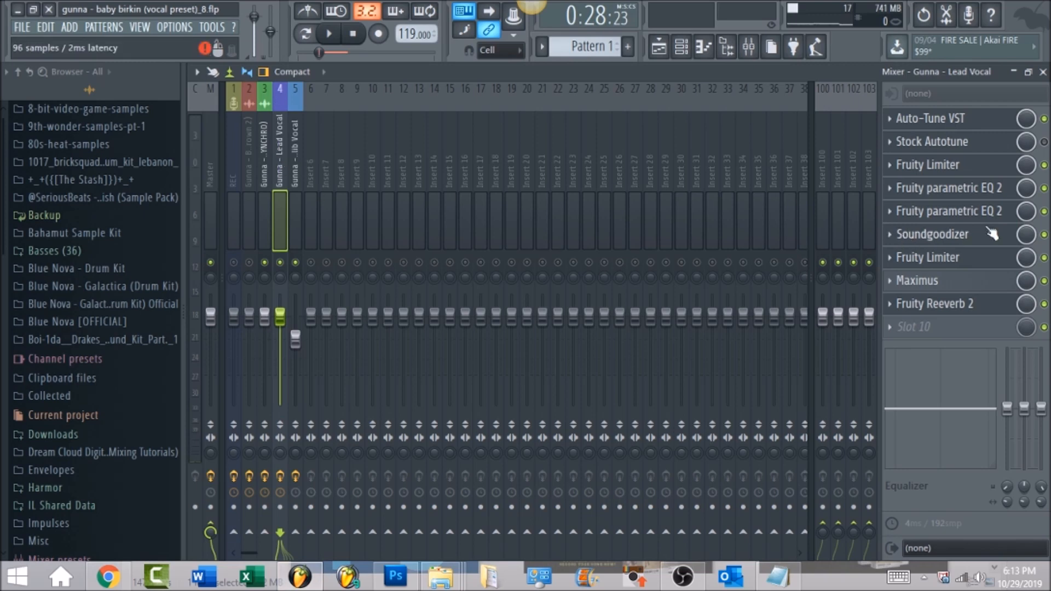
click(1045, 165)
click(1045, 188)
click(1045, 211)
click(1045, 234)
click(1045, 258)
click(1045, 304)
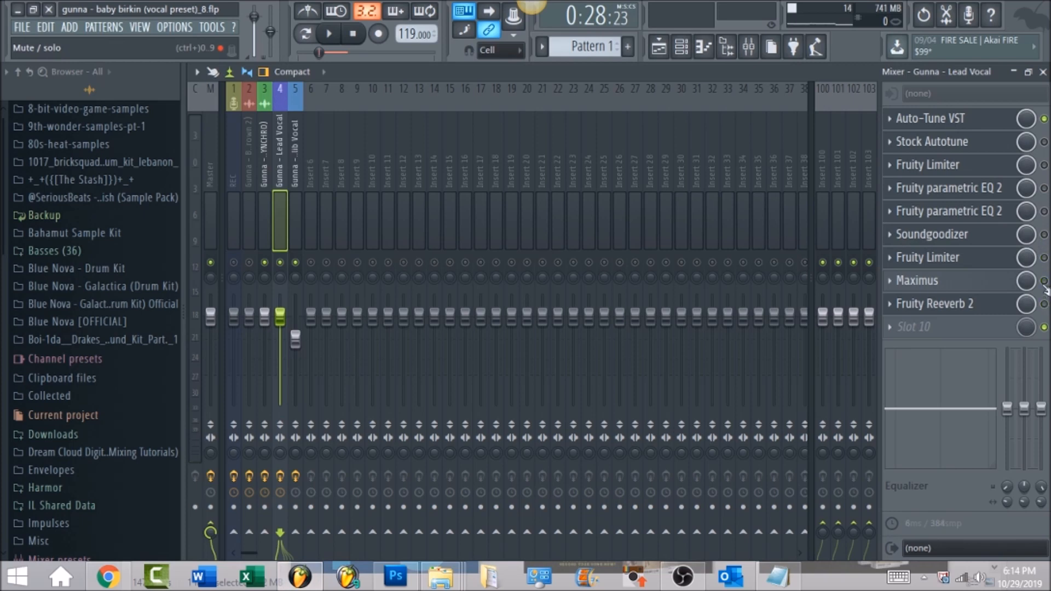
right_click(281, 263)
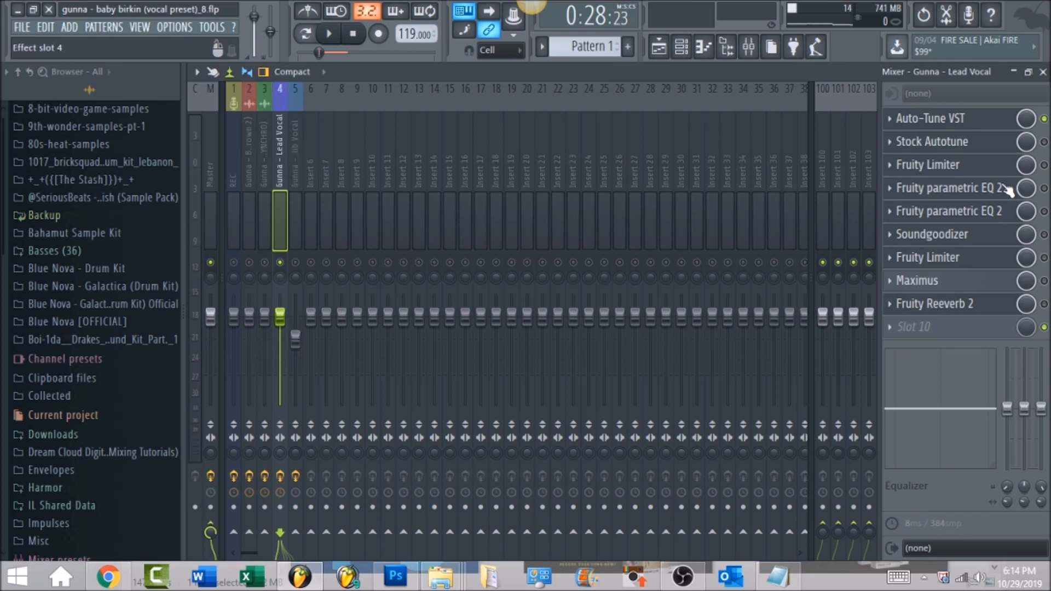
Review the key, scale and retune settings of Auto-Tune VST and audition the lead vocal through it.
click(970, 121)
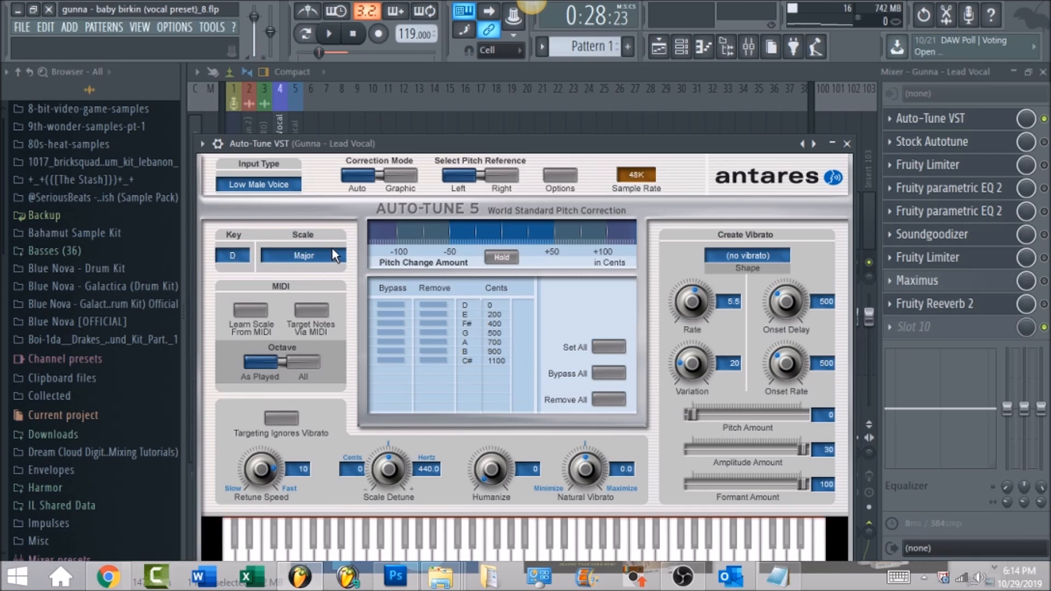
click(847, 143)
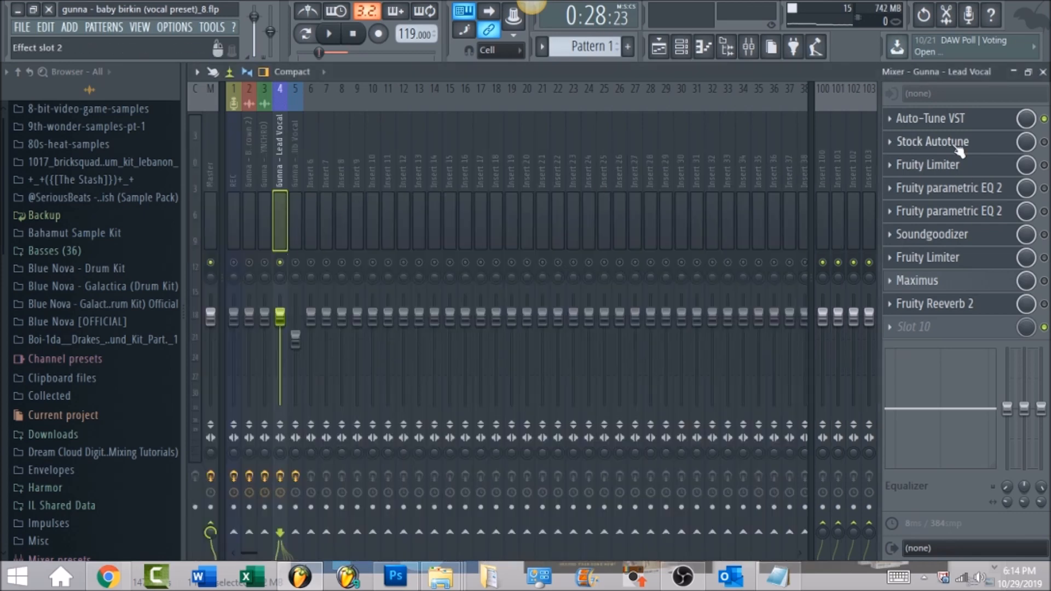
click(331, 35)
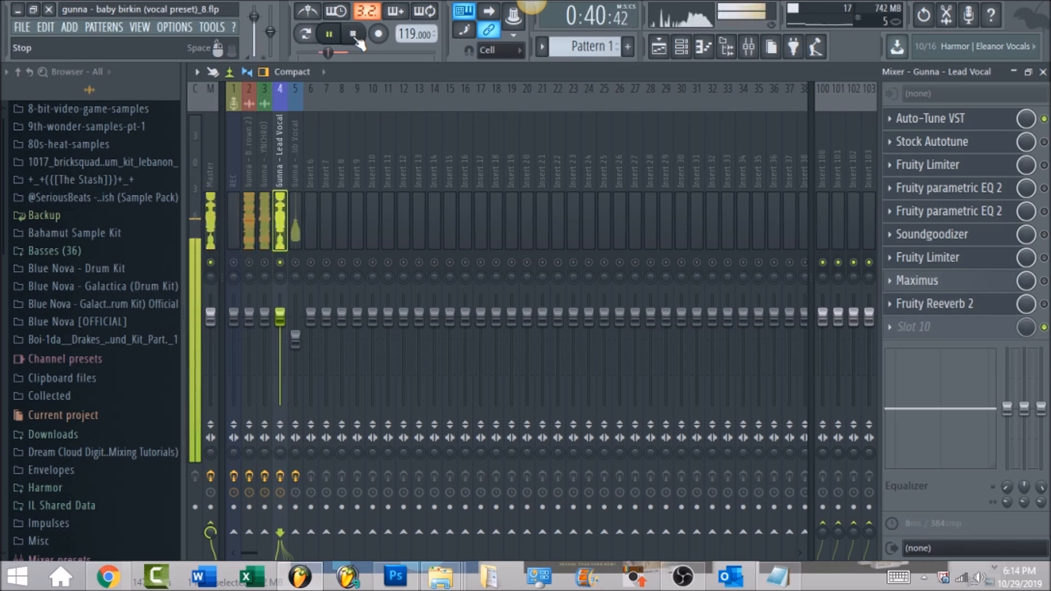
click(355, 36)
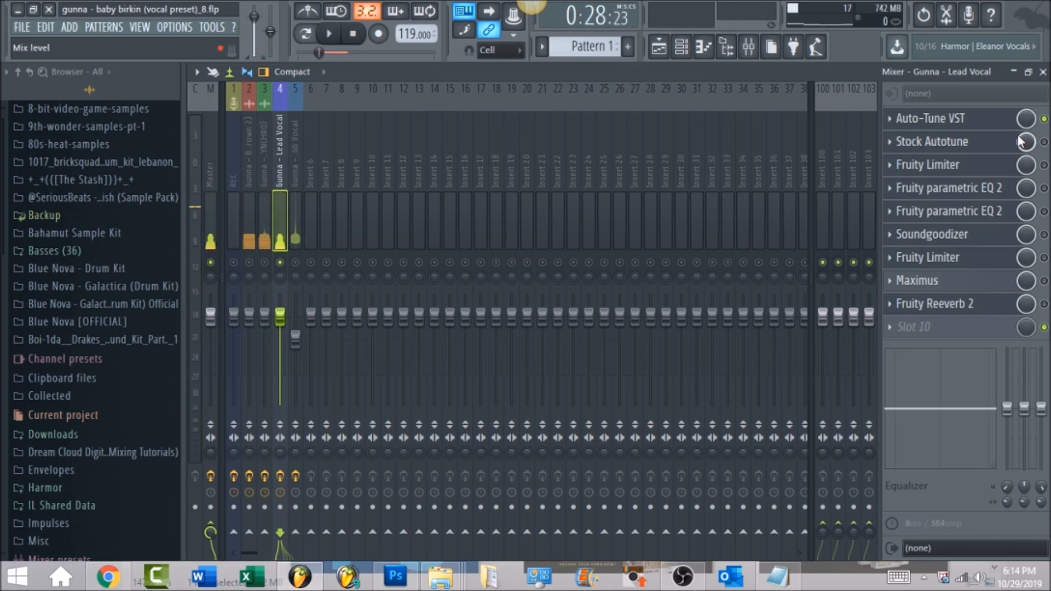
Audition the lead vocal through Stock Autotune in place of Auto-Tune VST, and switch back to Auto-Tune VST.
click(1044, 142)
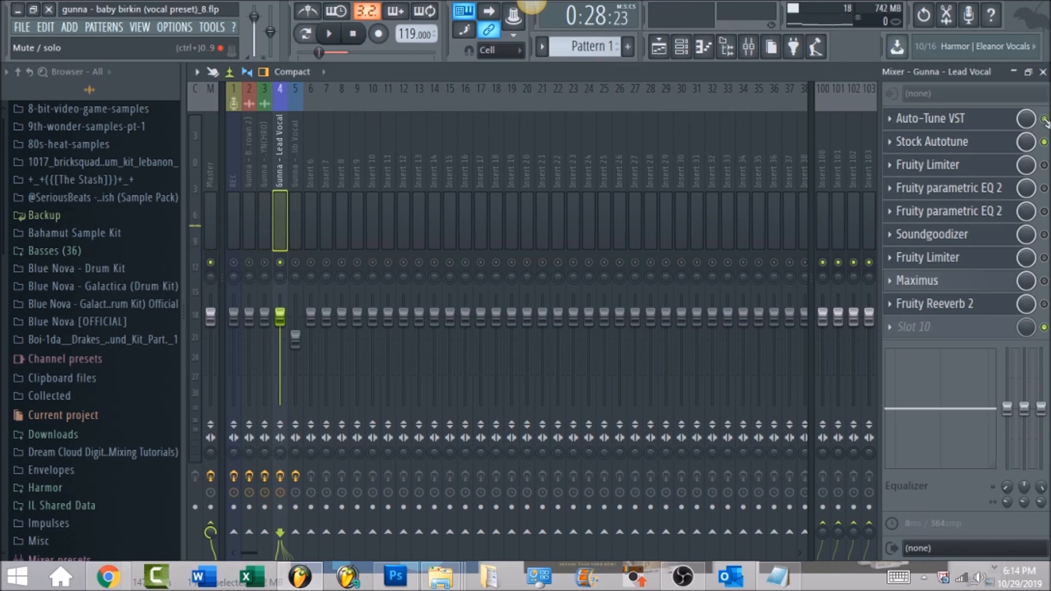
click(924, 144)
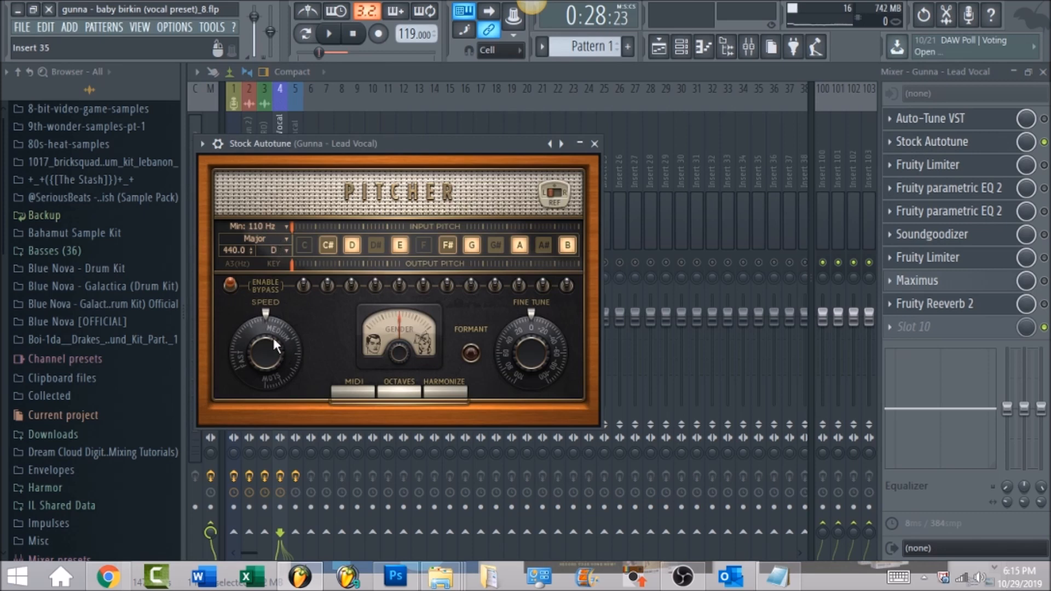
click(332, 34)
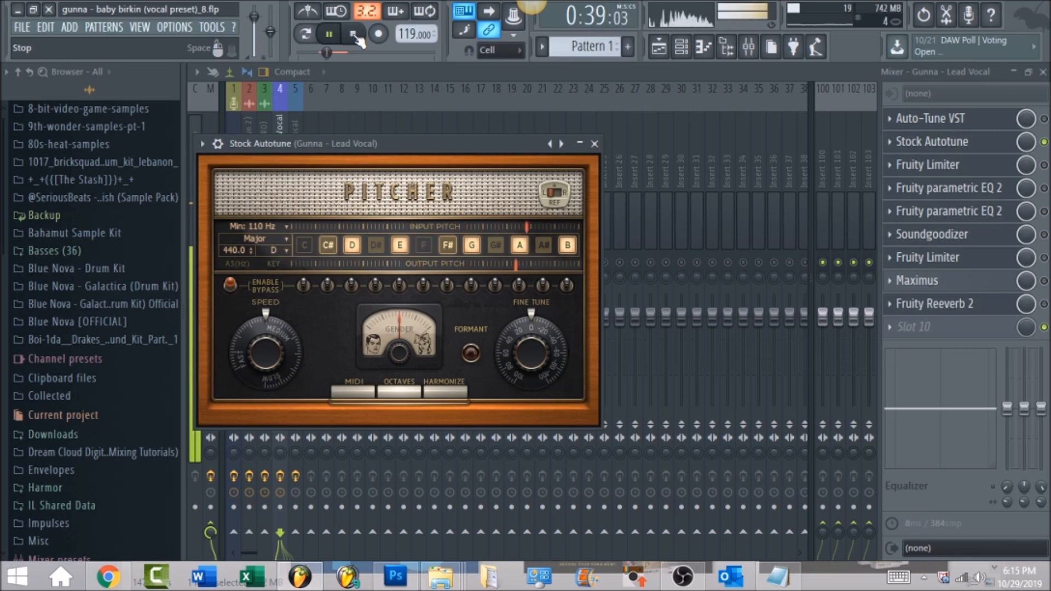
click(353, 34)
key(Escape)
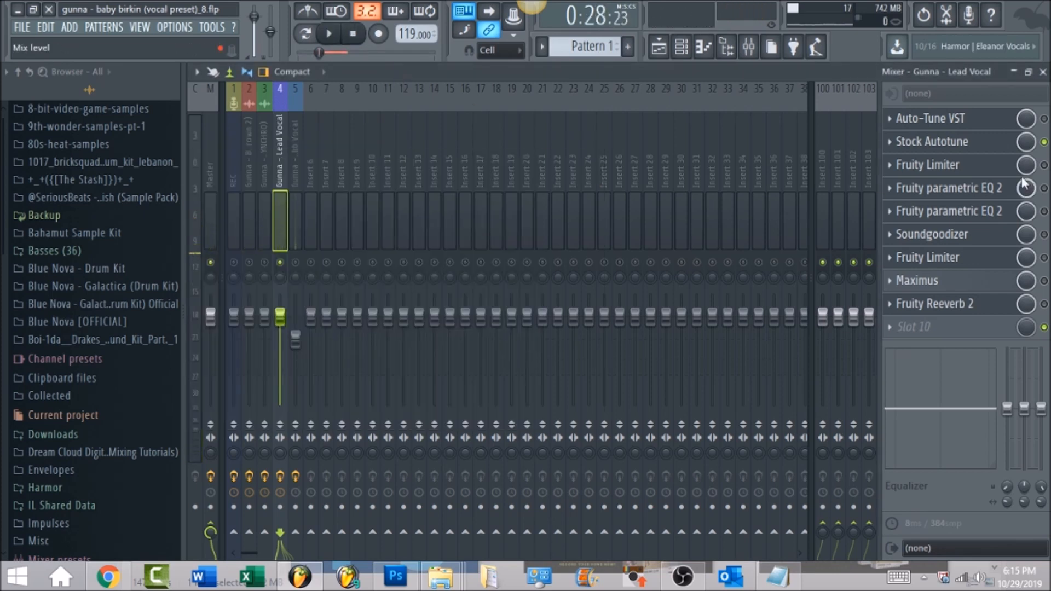
click(1045, 142)
click(1045, 119)
Enable the Fruity Limiter in slot 3 of the lead vocal, review its compressor settings and audition the vocal.
click(979, 166)
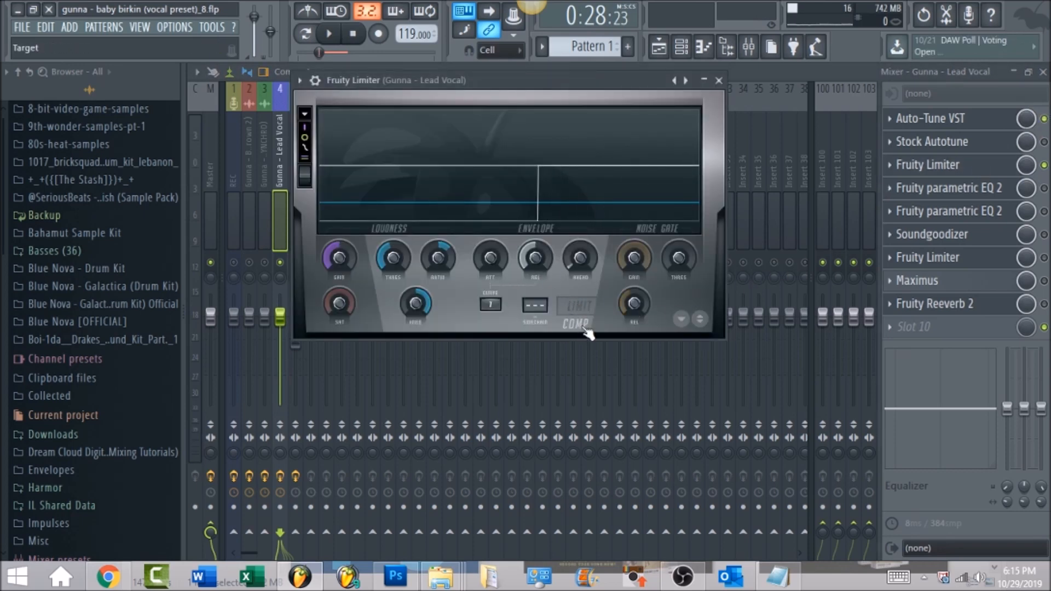
drag(534, 257, 535, 256)
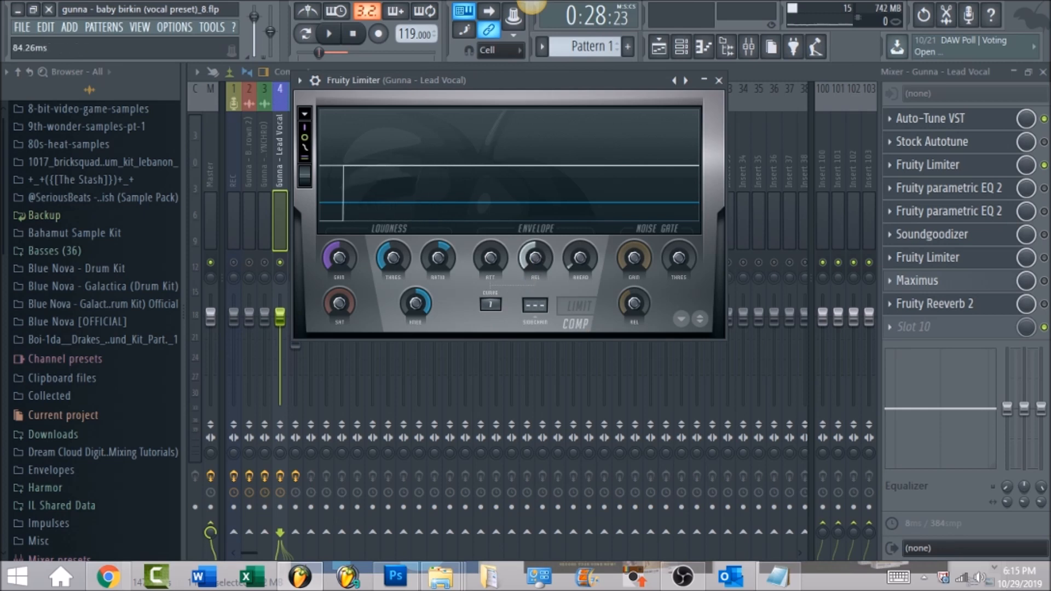
click(583, 258)
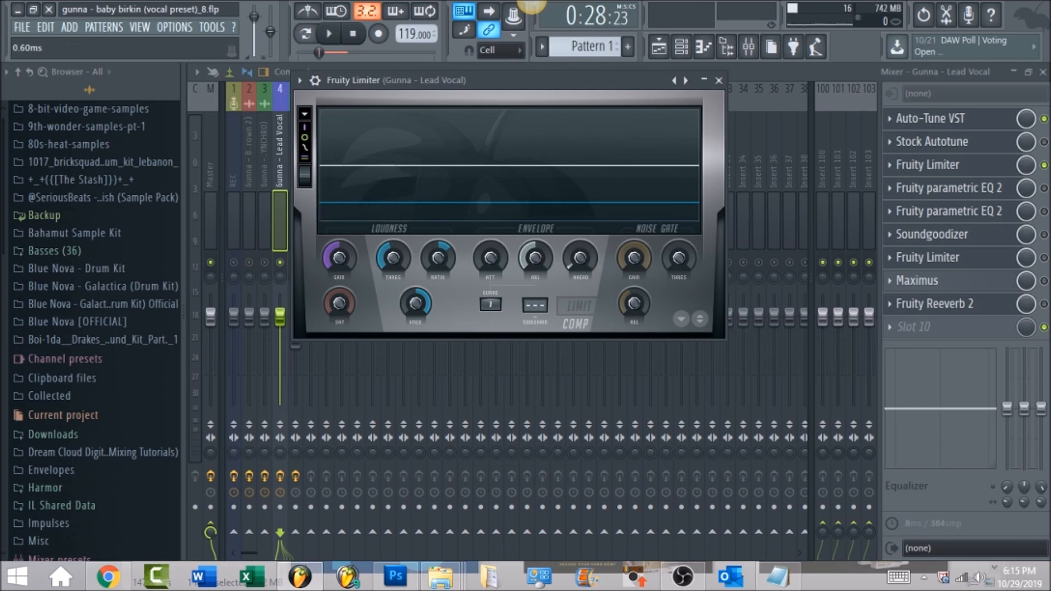
click(438, 260)
click(416, 304)
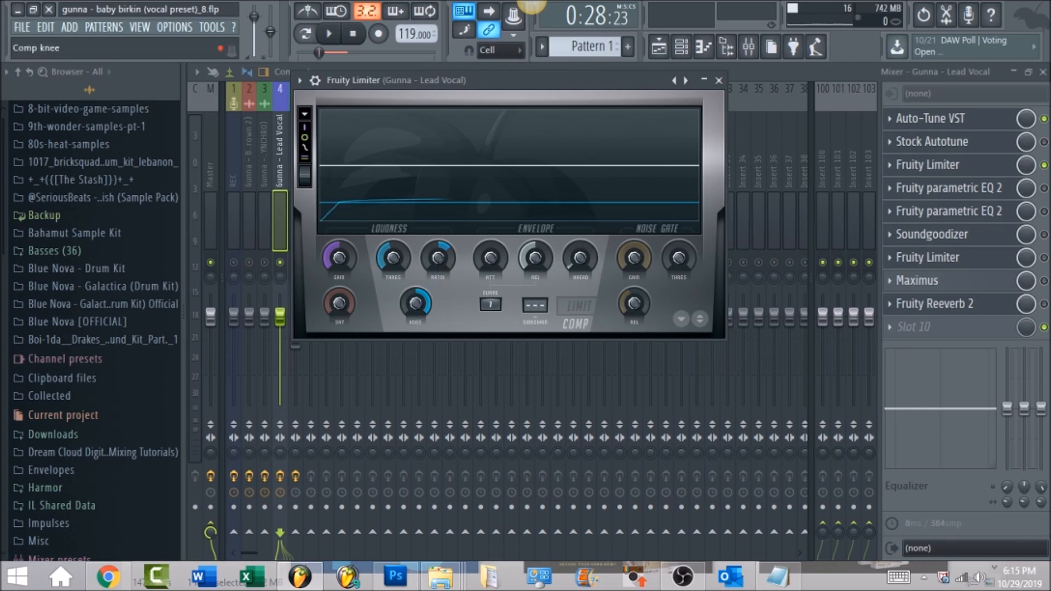
click(395, 259)
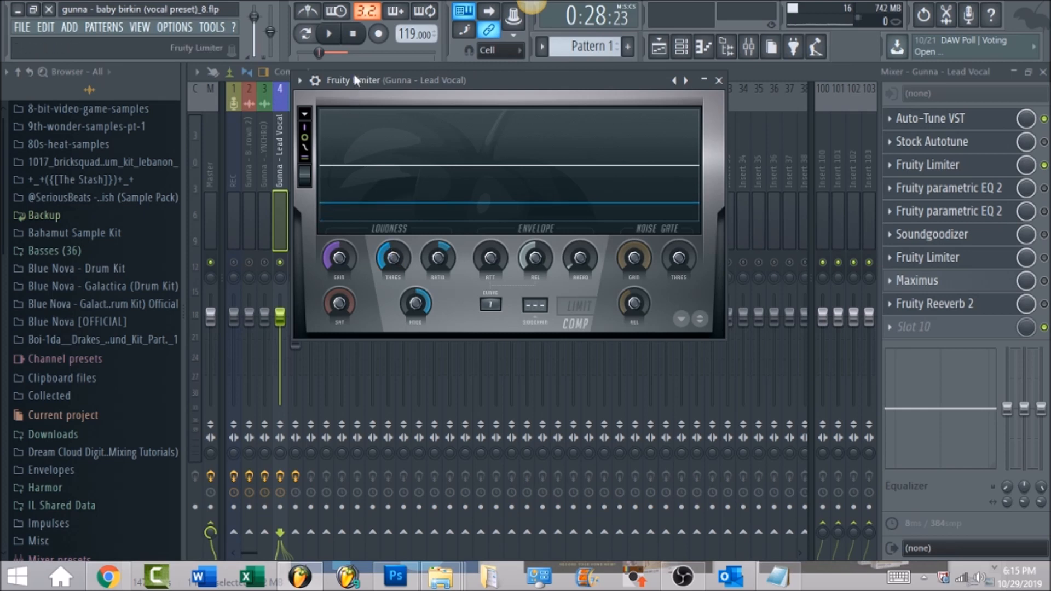
click(332, 35)
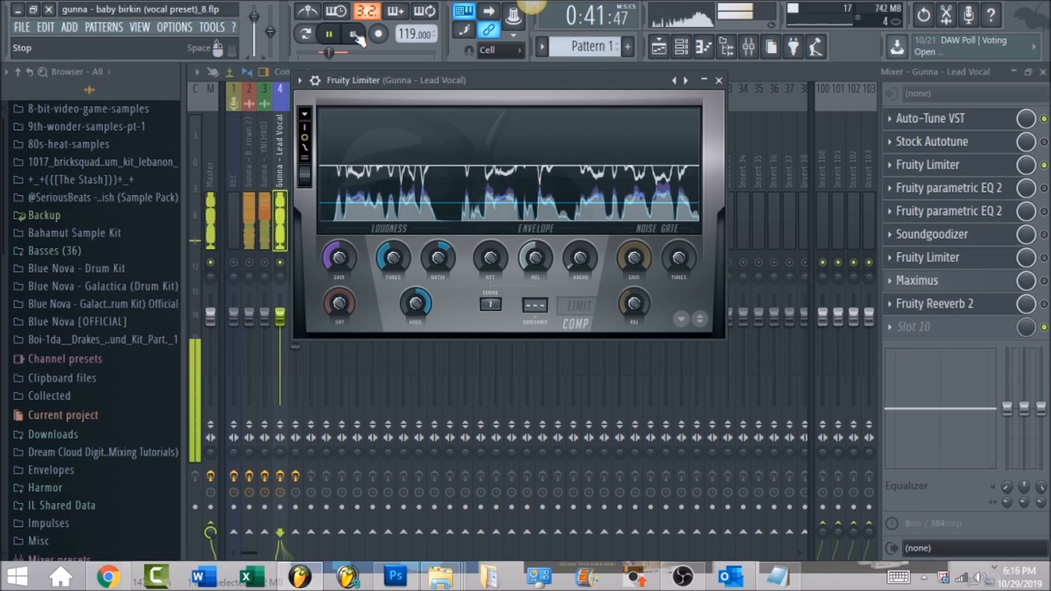
click(354, 34)
Enable the first Fruity parametric EQ 2 on the lead vocal and audition the vocal with its curve shown.
click(1045, 188)
click(986, 186)
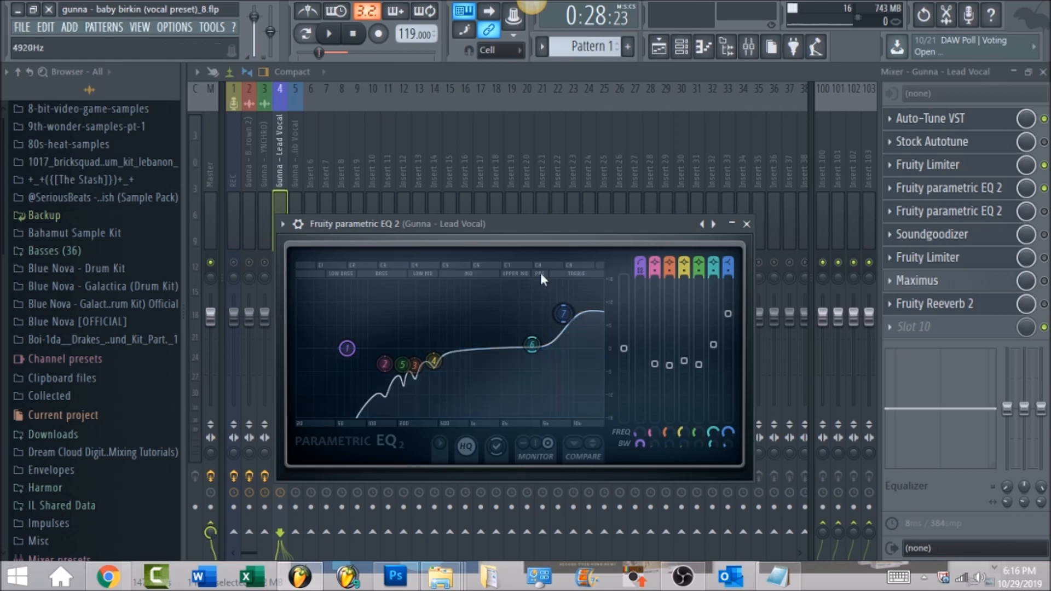
click(331, 34)
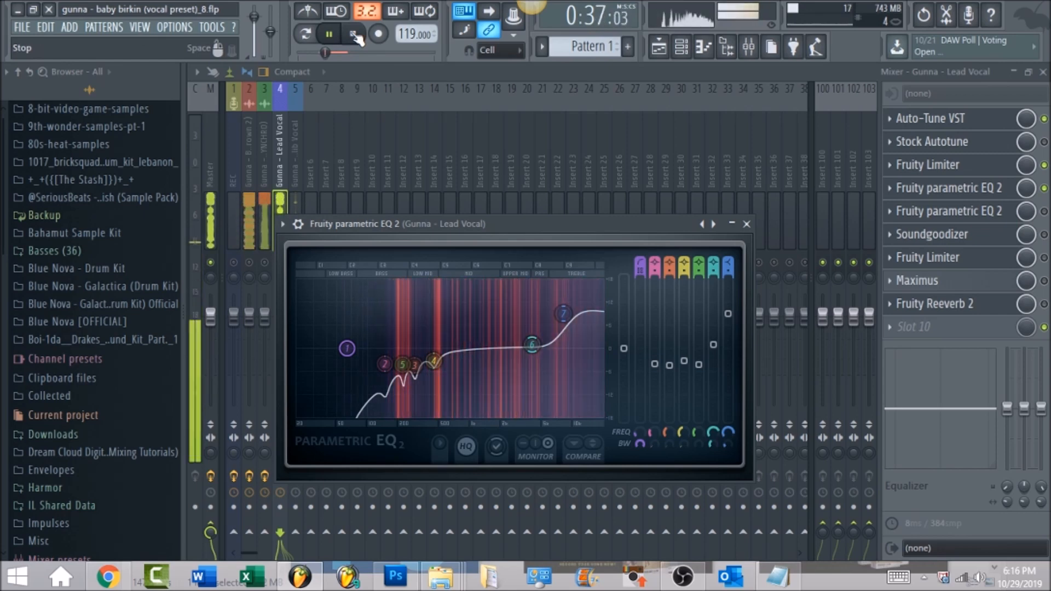
click(354, 35)
Enable the second Fruity parametric EQ 2 in slot 5, inspect its band 6 boost and audition the vocal.
click(1045, 211)
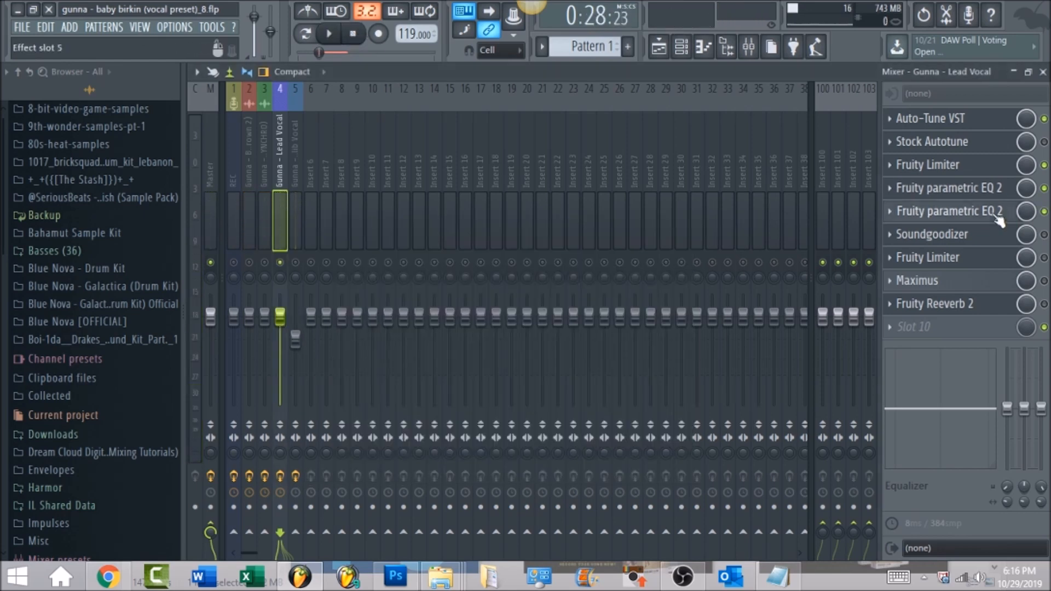
click(997, 215)
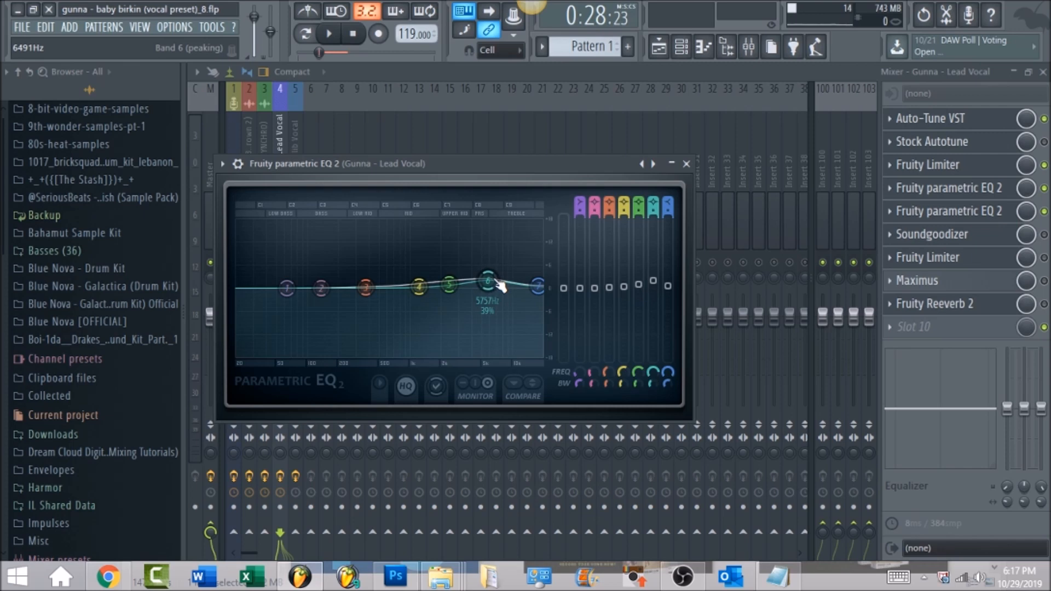
click(333, 35)
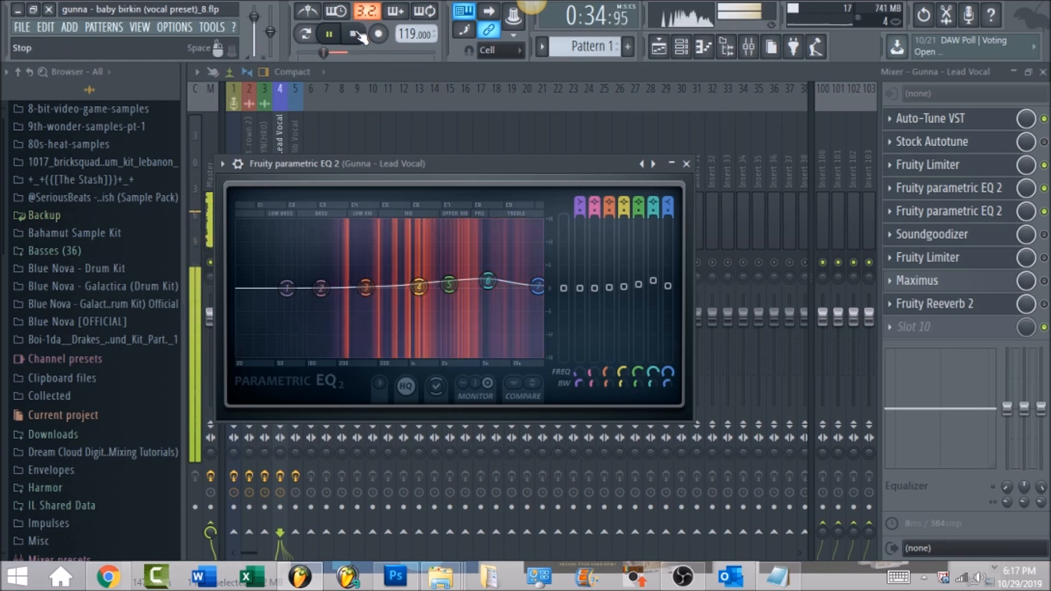
key(space)
Enable Soundgoodizer on the lead vocal and compare the sound with and without it during playback, leaving it enabled.
click(1045, 234)
click(994, 240)
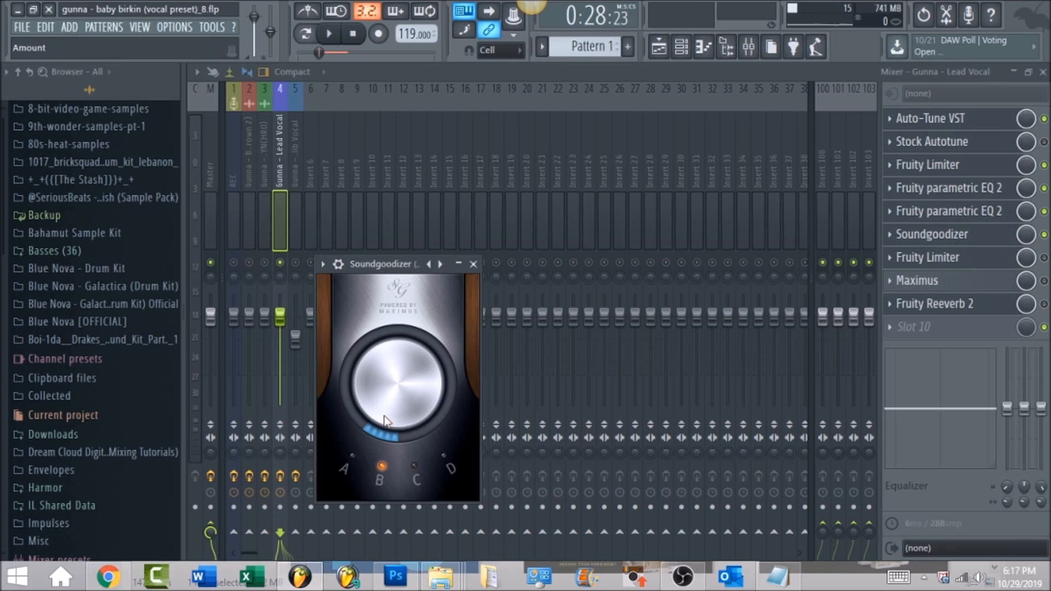
click(328, 34)
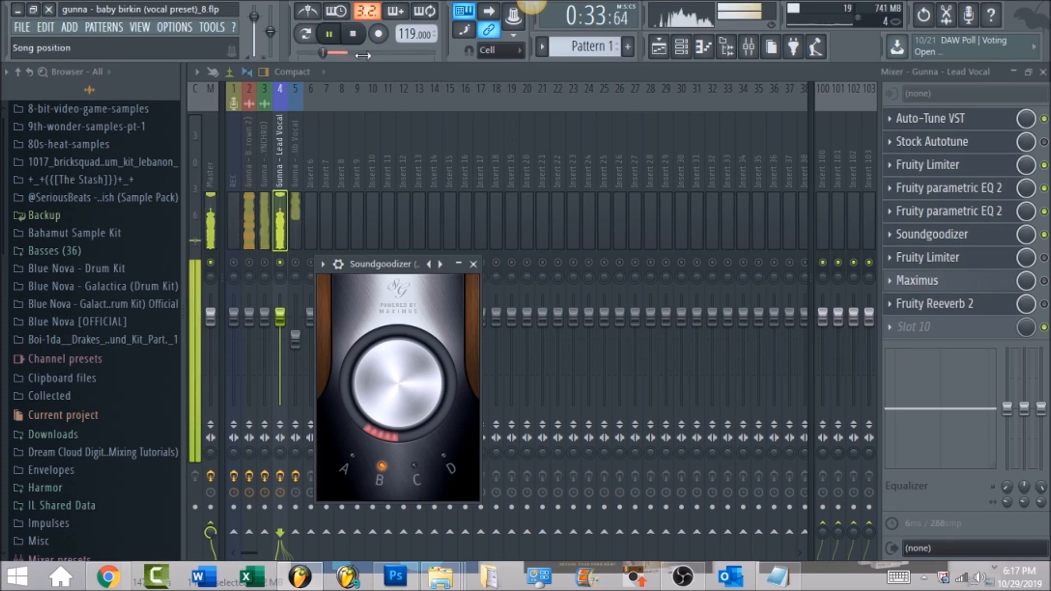
click(1045, 235)
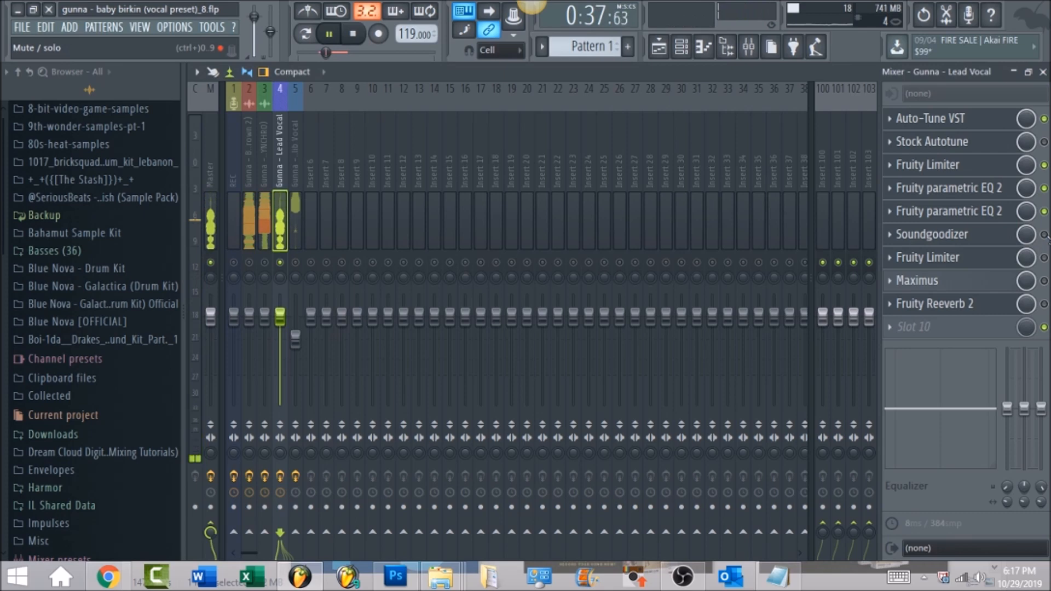
click(1045, 235)
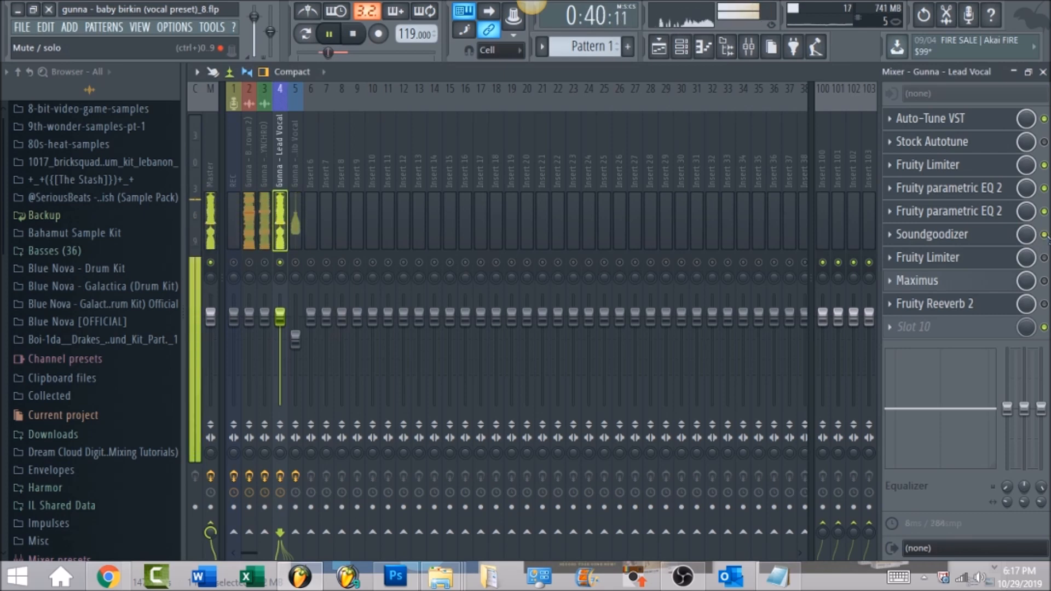
click(356, 34)
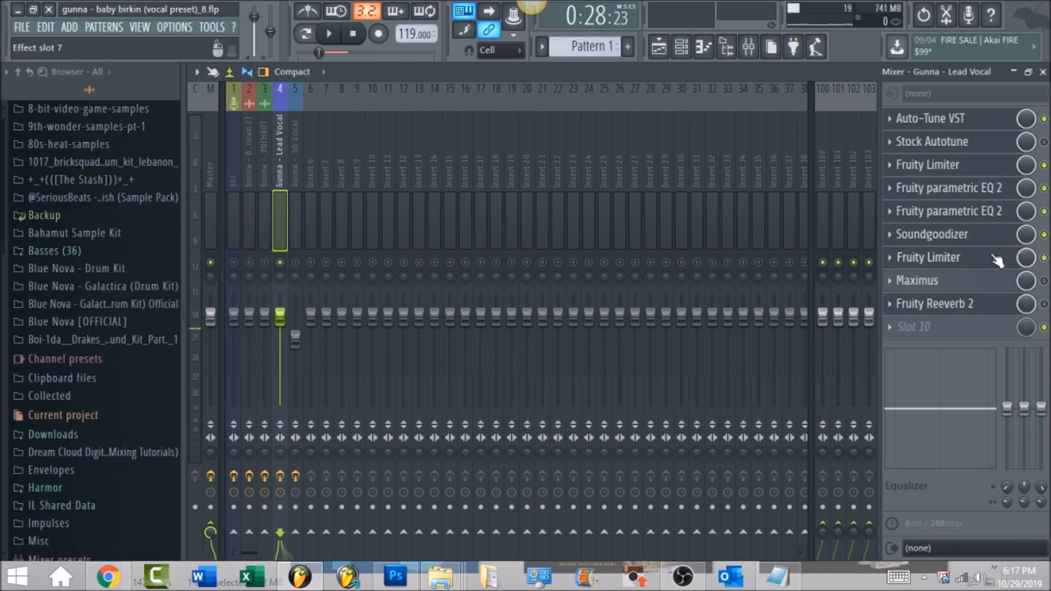
Enable the Fruity Limiter in slot 7 of the lead vocal, review its limiter settings and audition the vocal.
click(1001, 266)
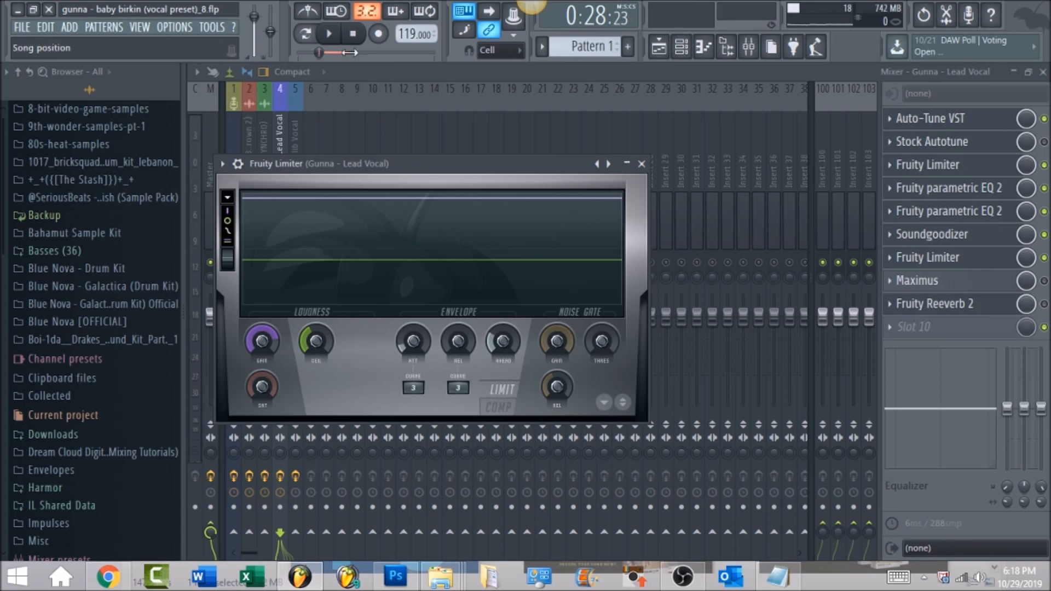
click(329, 34)
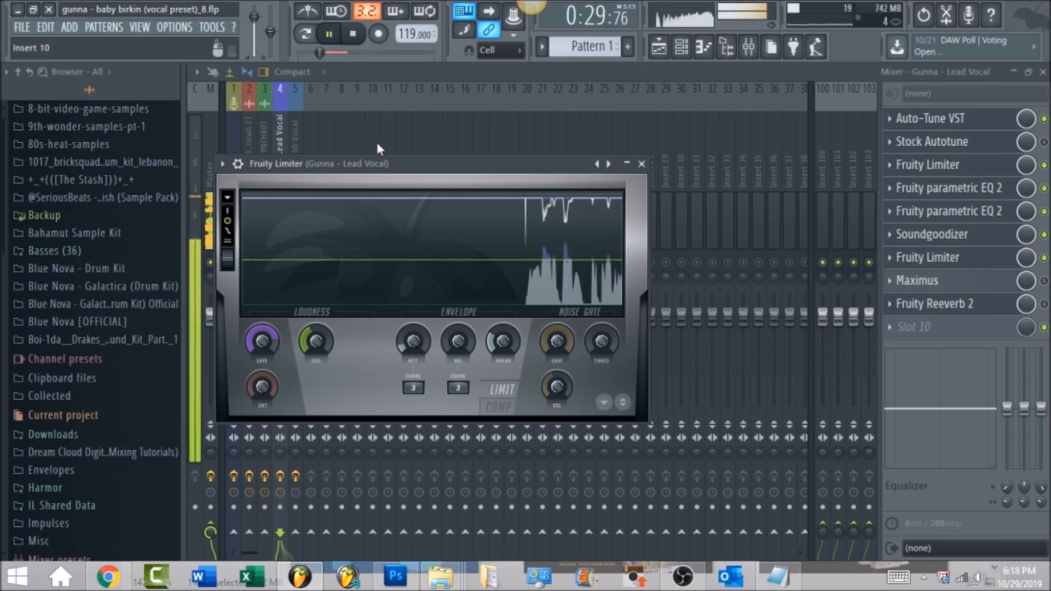
click(355, 35)
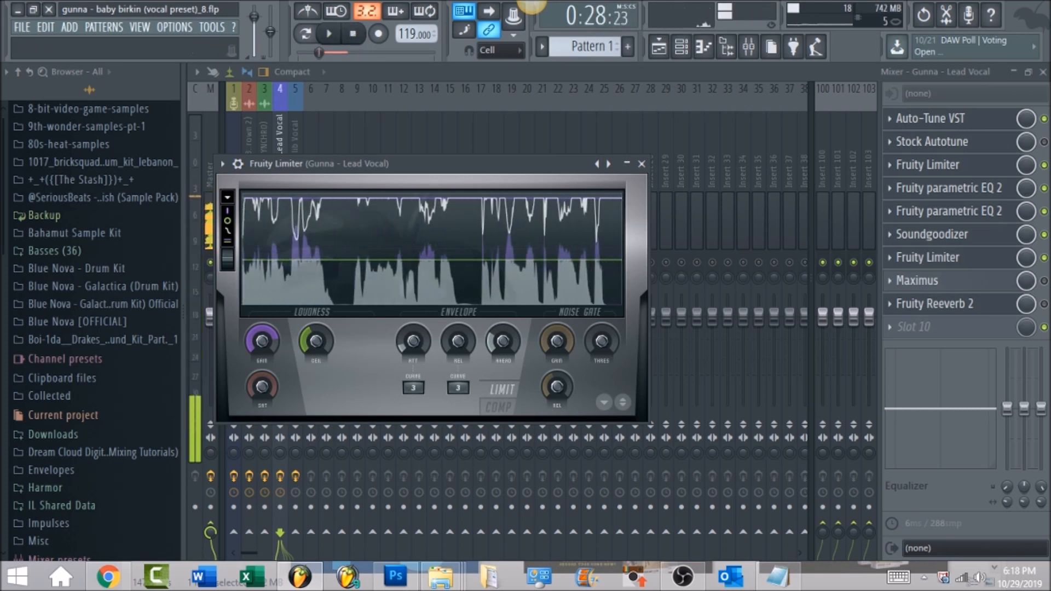
click(641, 164)
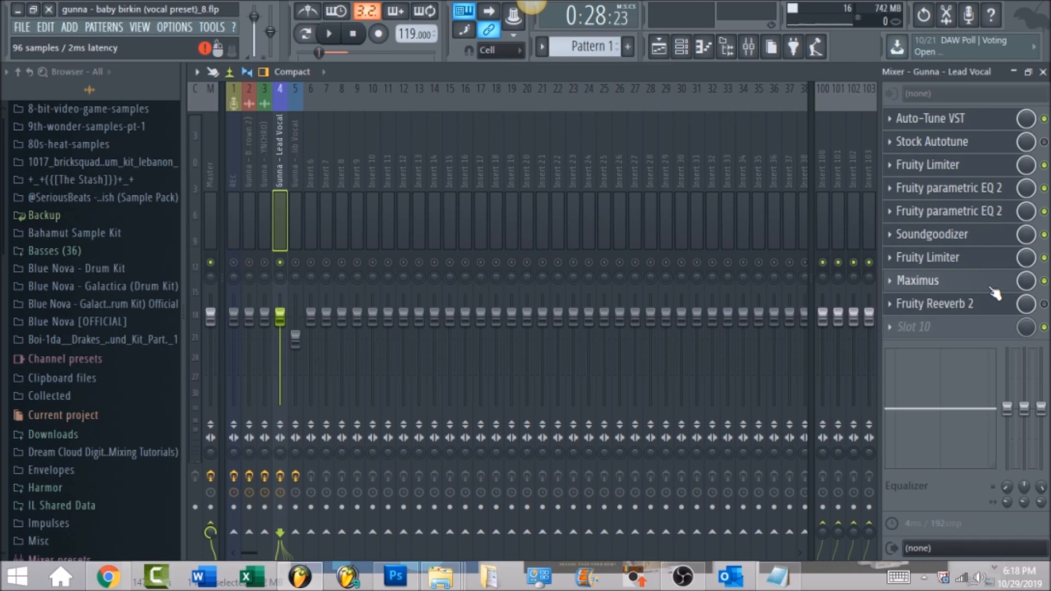
Open Maximus on the lead vocal, look over its preset options and audition the vocal with the effect running.
click(992, 289)
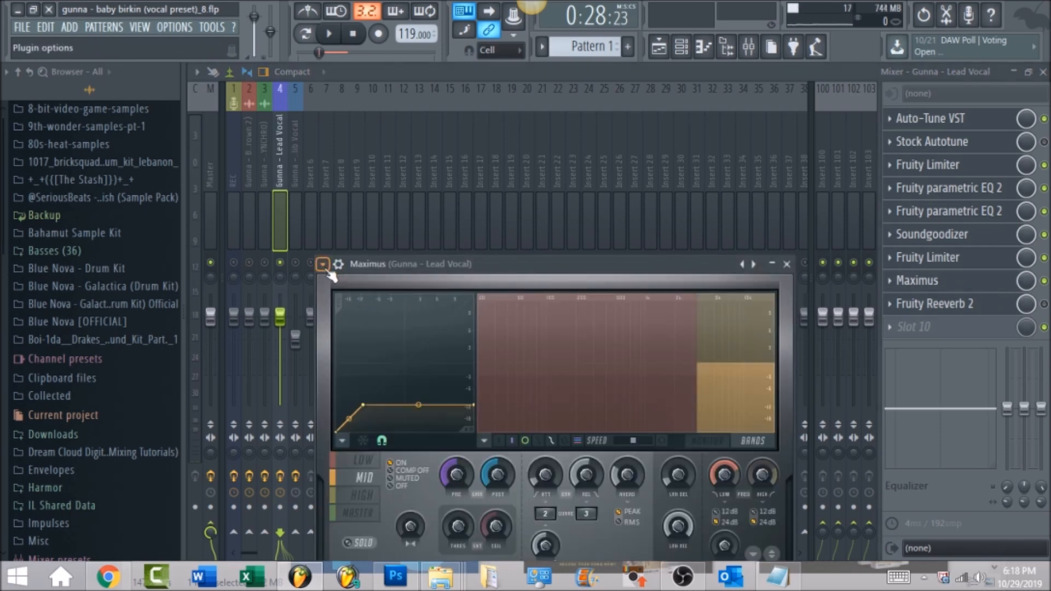
click(324, 264)
mouse_move(356, 274)
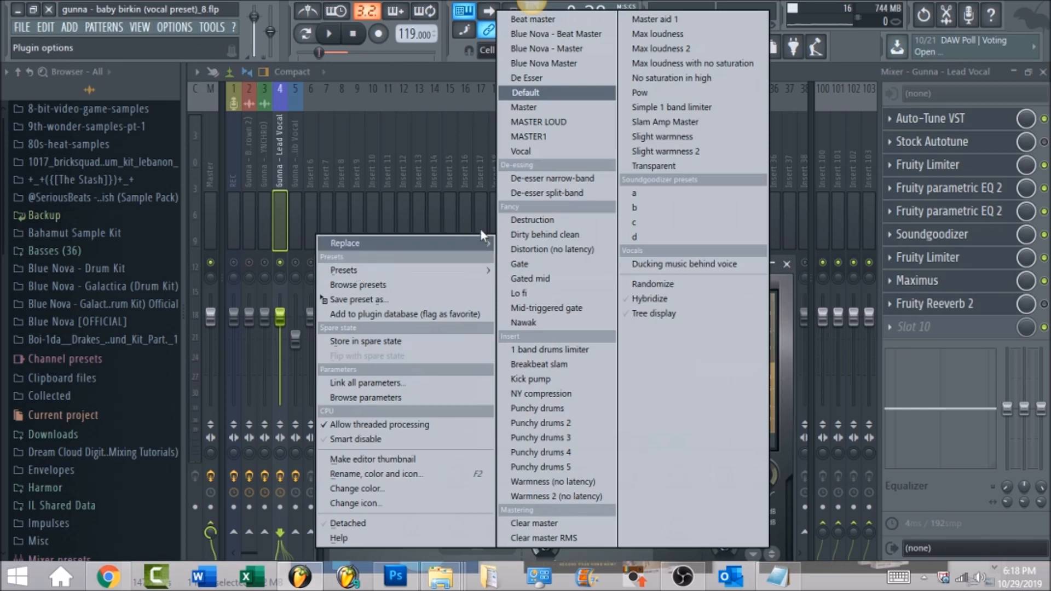
click(793, 361)
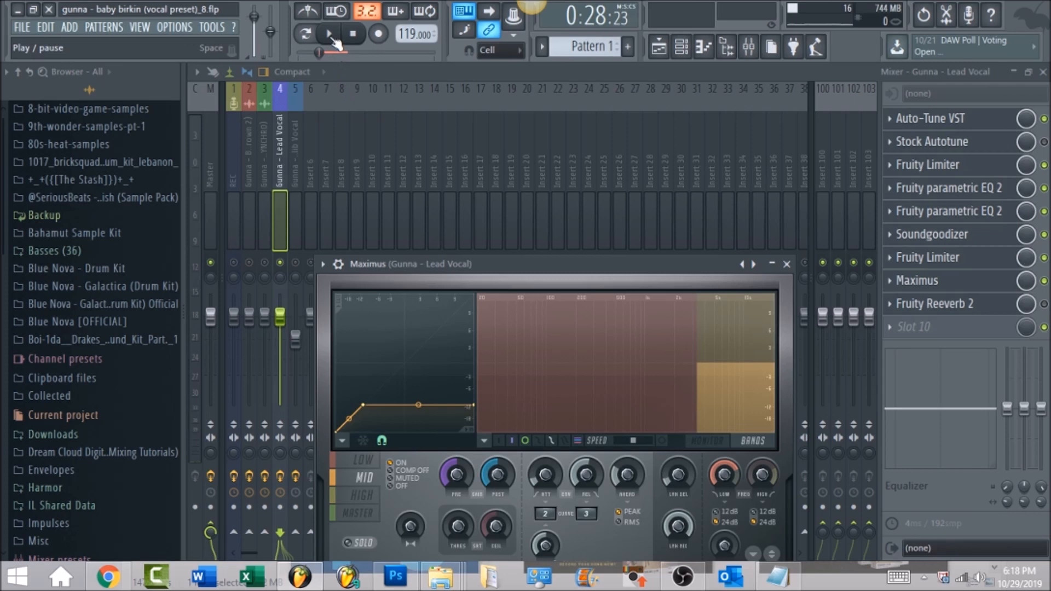
click(329, 35)
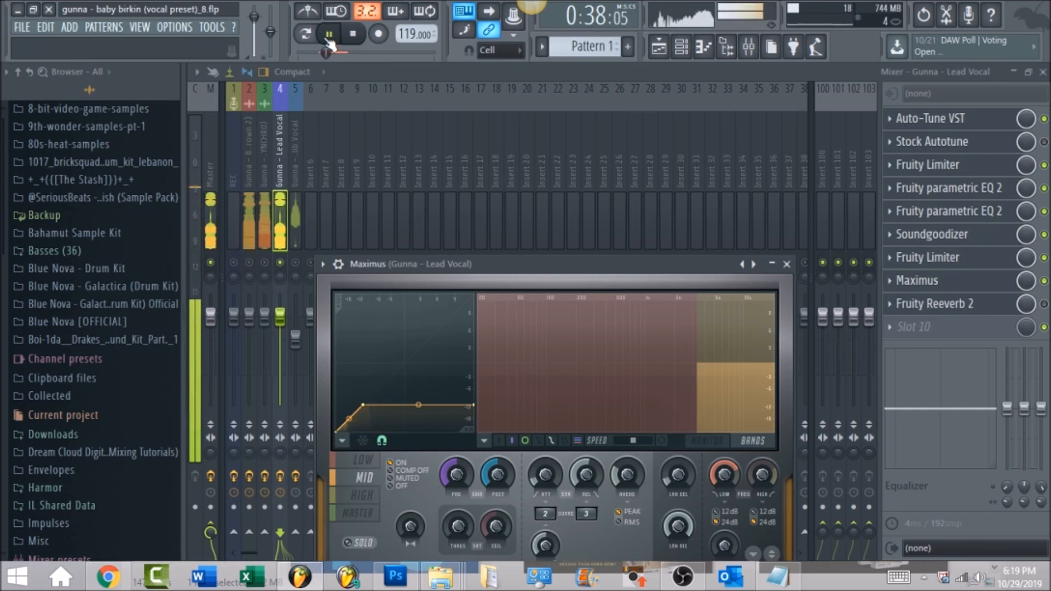
click(353, 33)
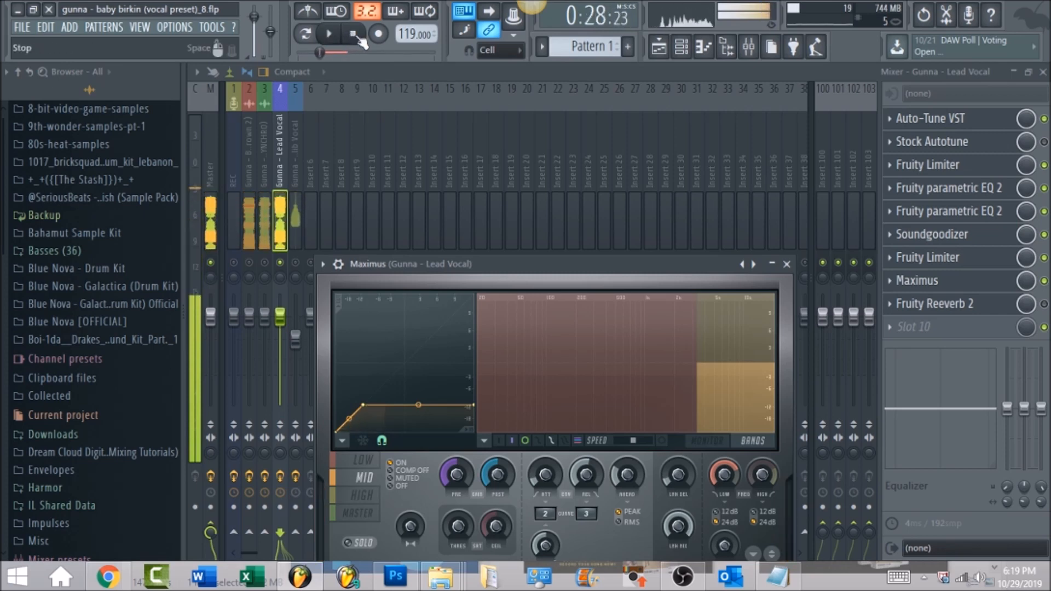
Enable Fruity Reeverb 2 in slot 9 of the lead vocal and review its decay, low cut and wet level controls.
click(1044, 305)
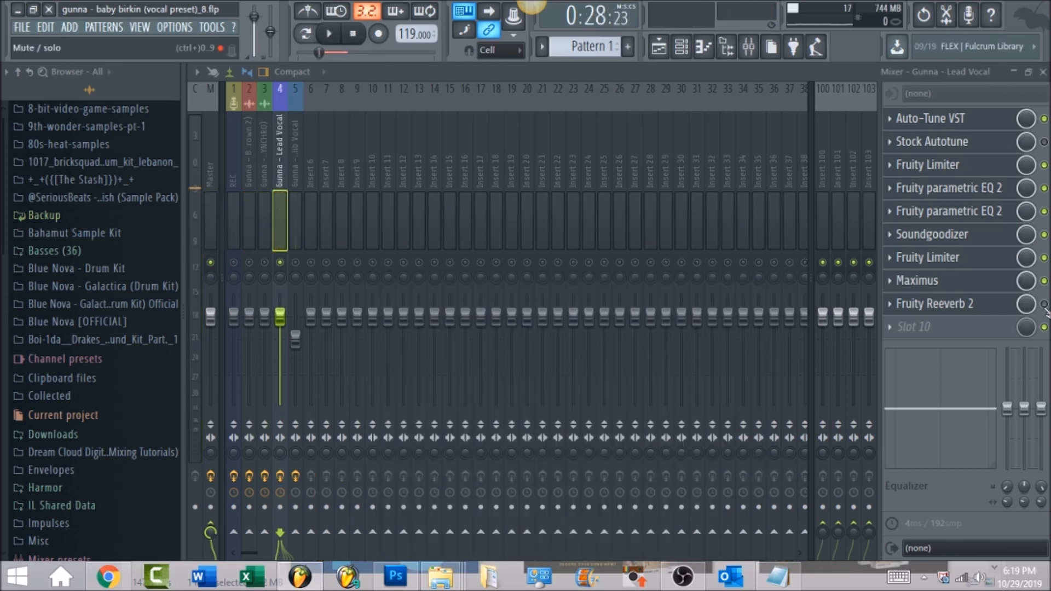
click(986, 307)
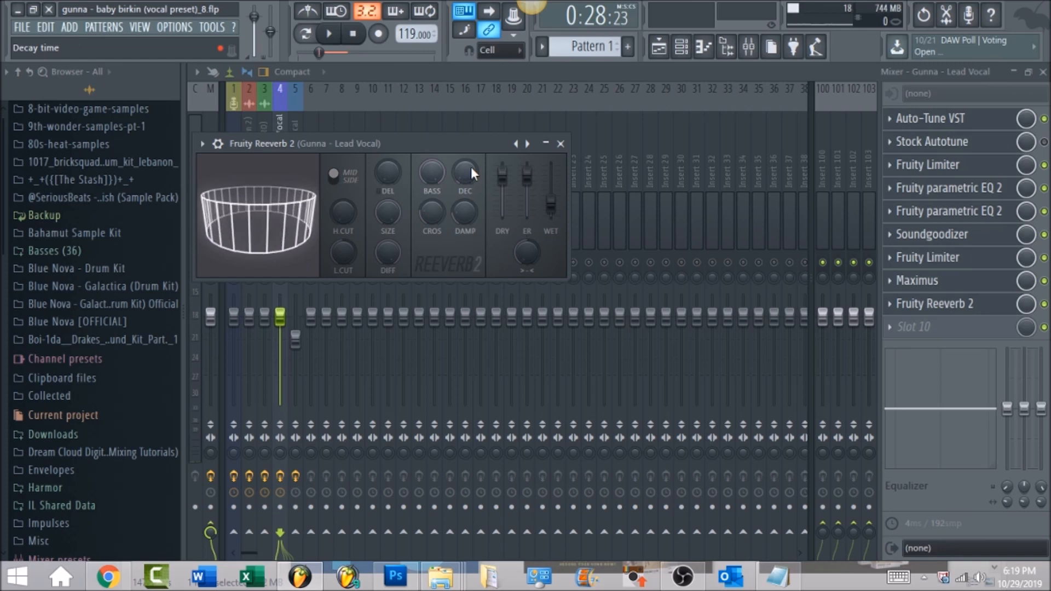
mouse_move(471, 167)
mouse_down()
mouse_move(471, 189)
mouse_move(471, 169)
mouse_up()
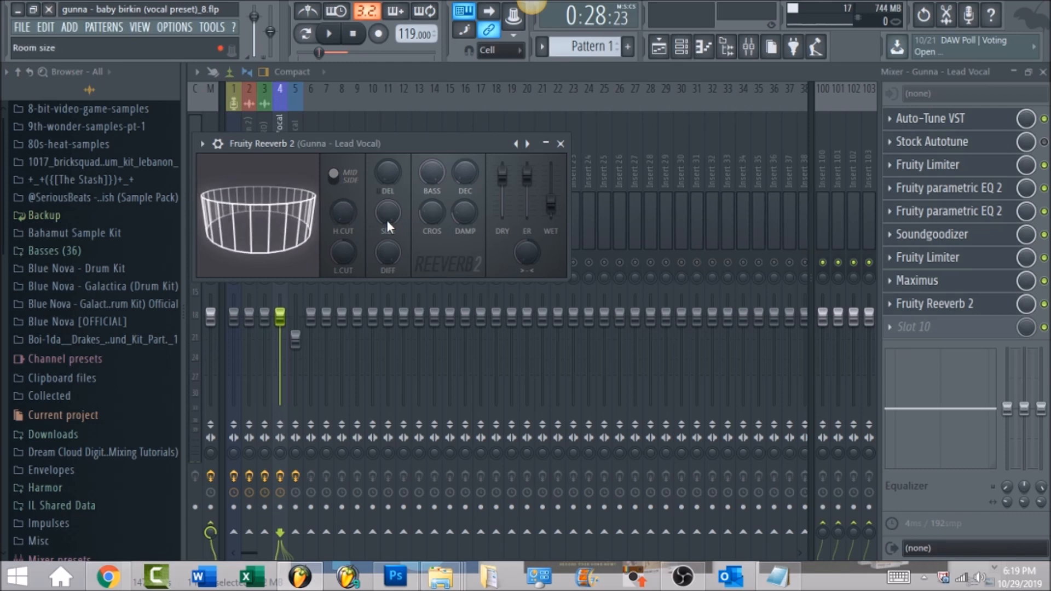
drag(345, 254, 345, 236)
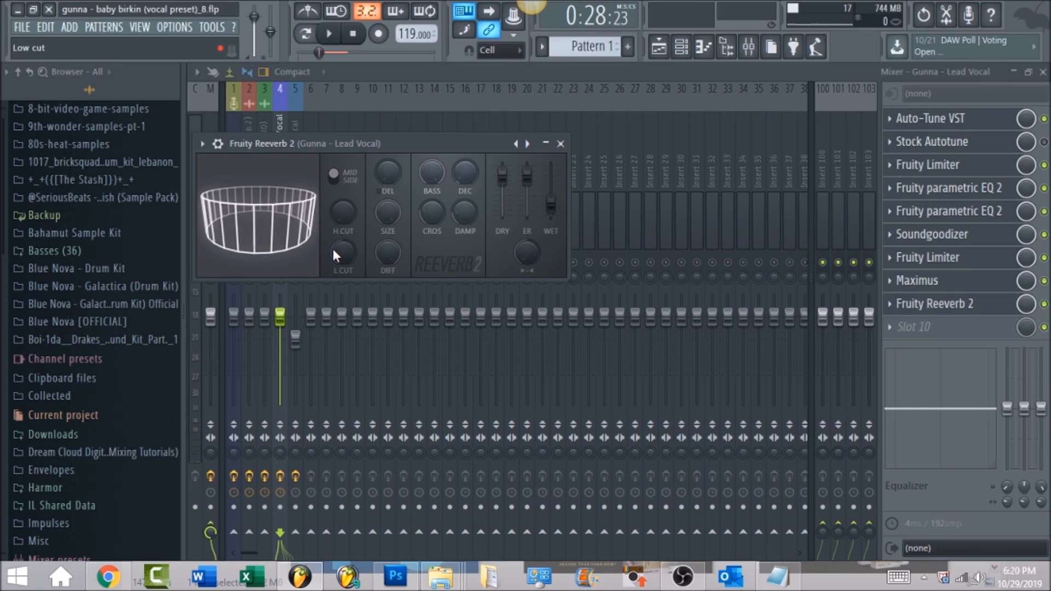
drag(551, 206, 552, 203)
click(551, 203)
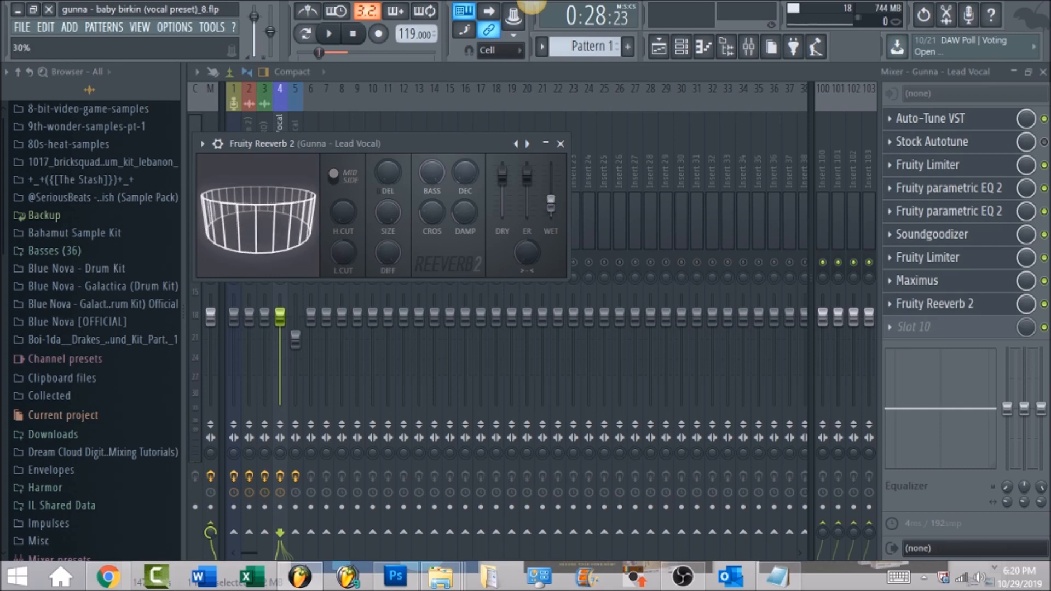
Audition the lead vocal with the complete effect chain, closing the reverb window during playback.
click(330, 34)
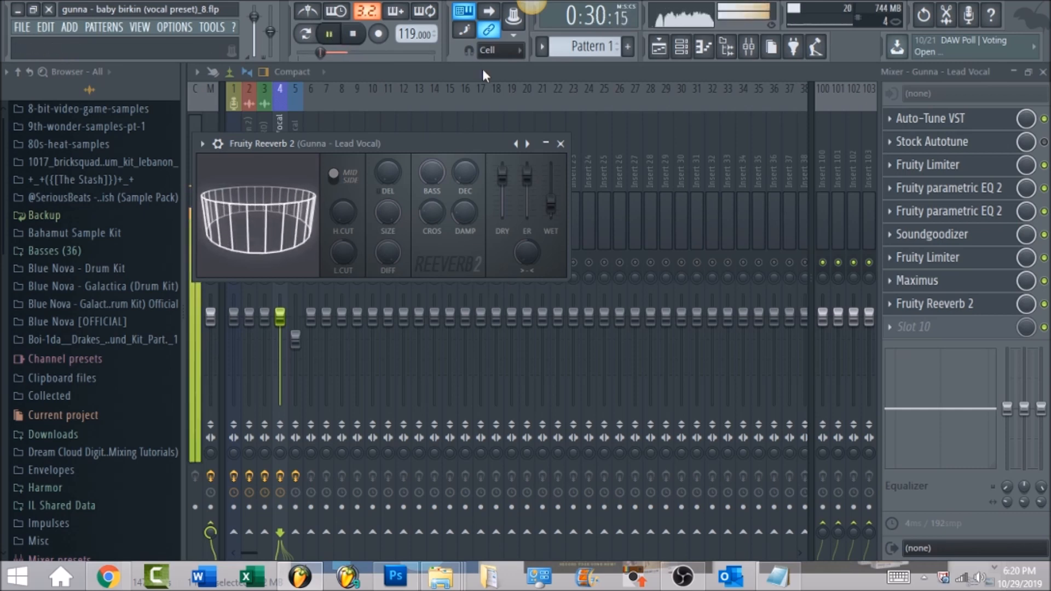
click(483, 70)
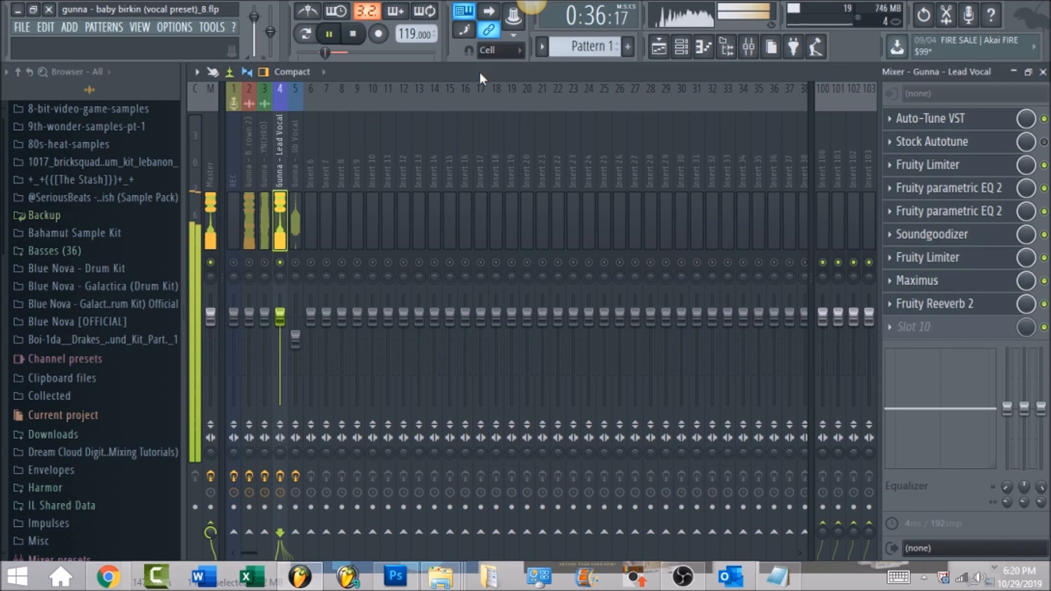
click(359, 45)
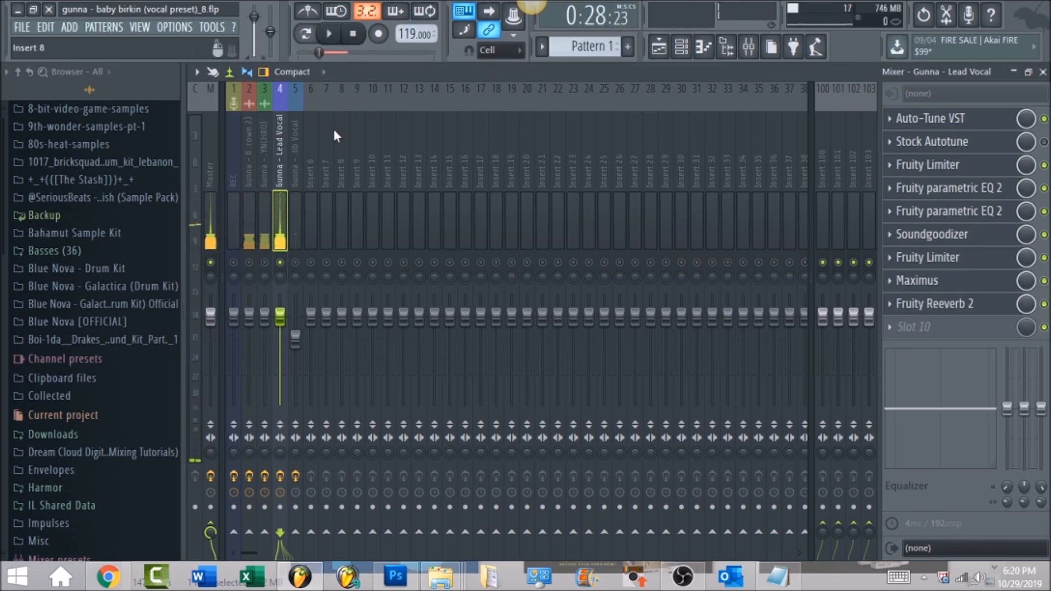
Look up the option for saving the lead vocal's mixer track state as a preset, without saving it.
right_click(279, 146)
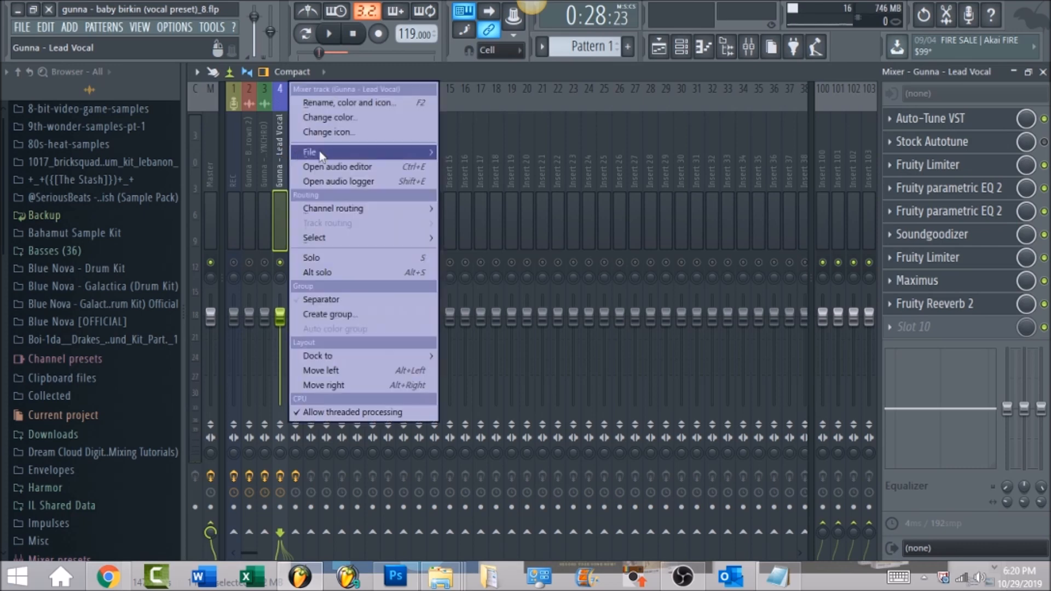
mouse_move(326, 152)
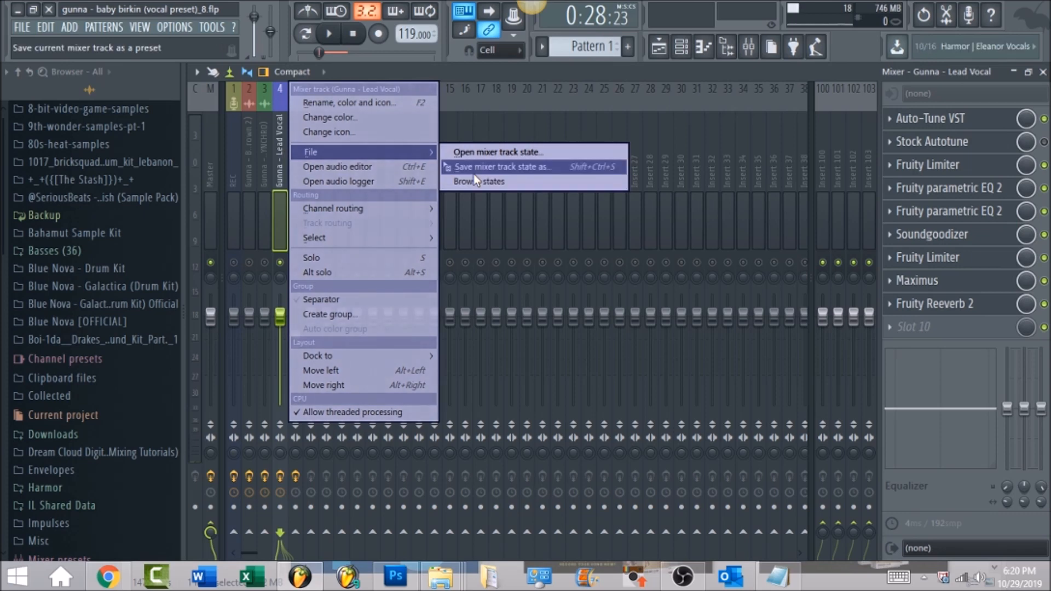
click(507, 84)
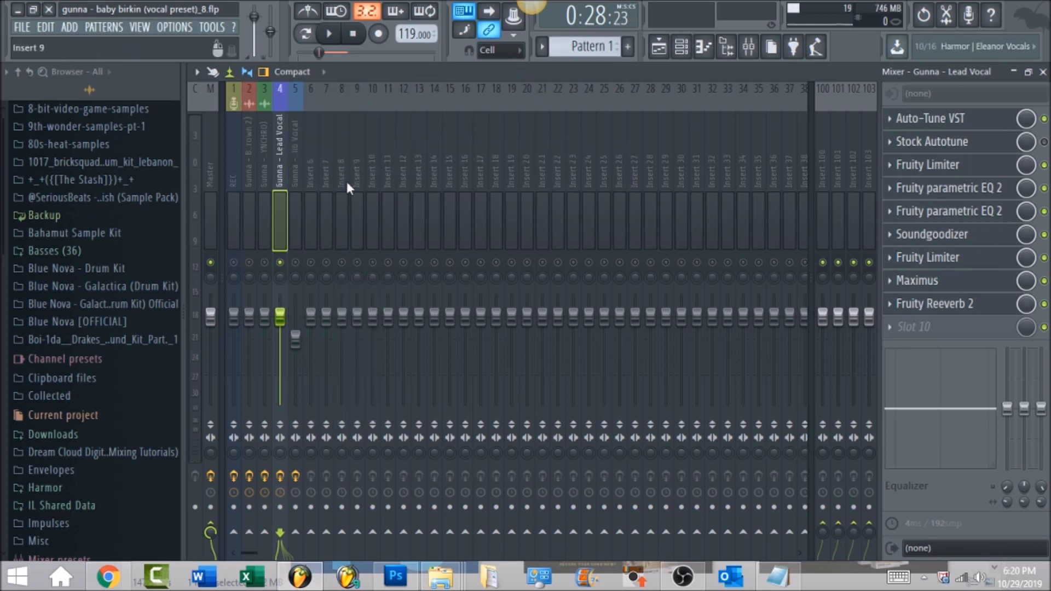
Unmute the Adlib Vocal track on insert 5 and audition it together with the lead vocal.
click(297, 163)
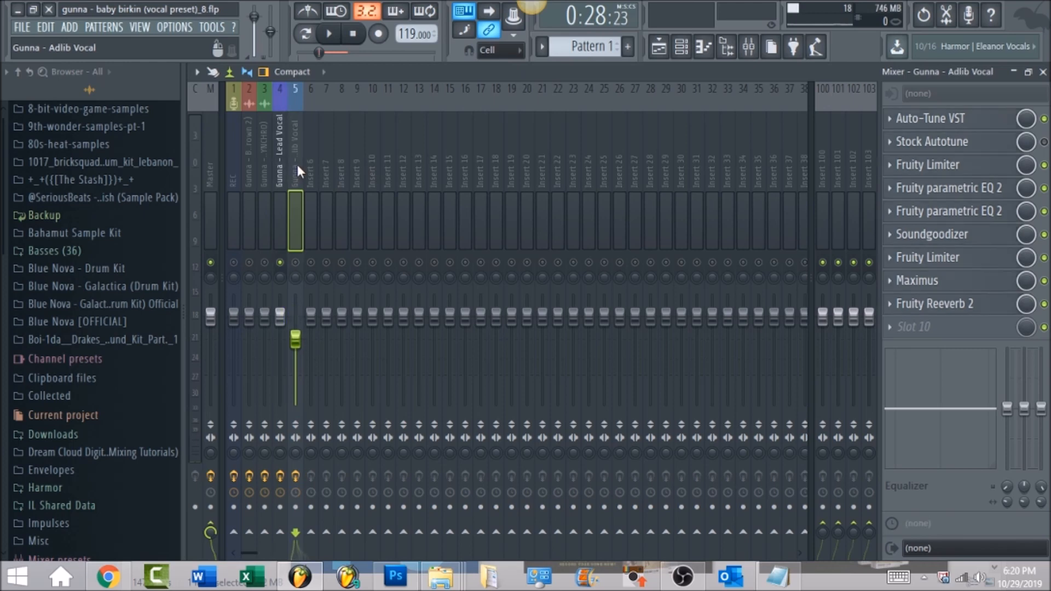
click(297, 262)
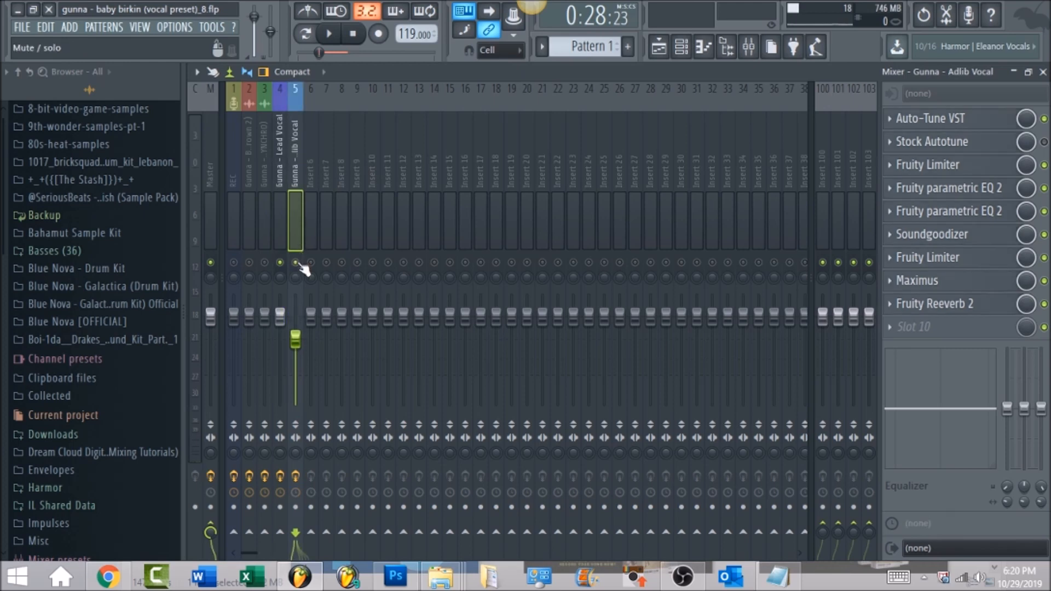
click(339, 35)
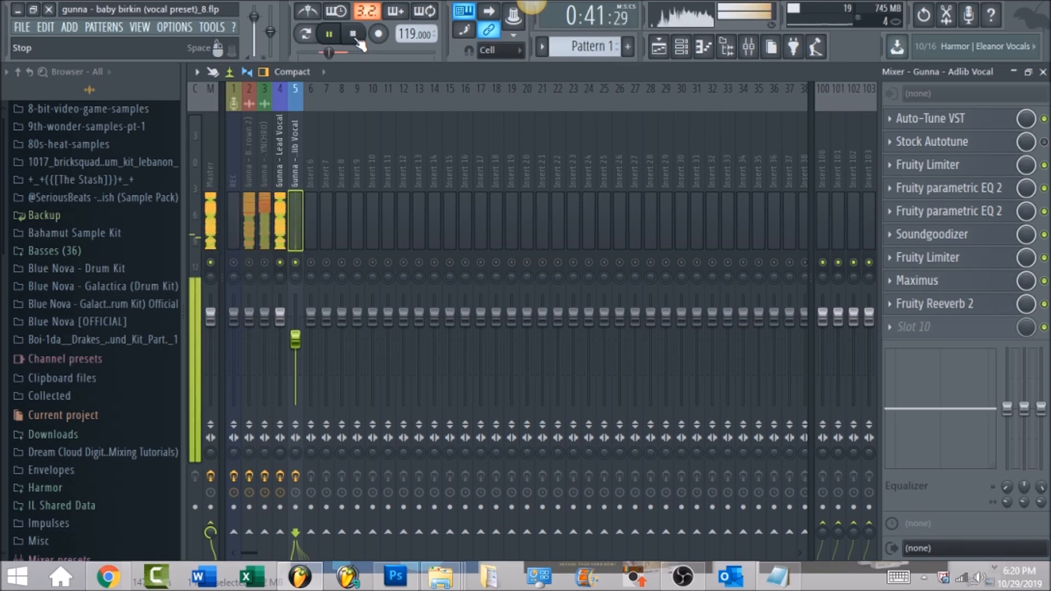
click(357, 40)
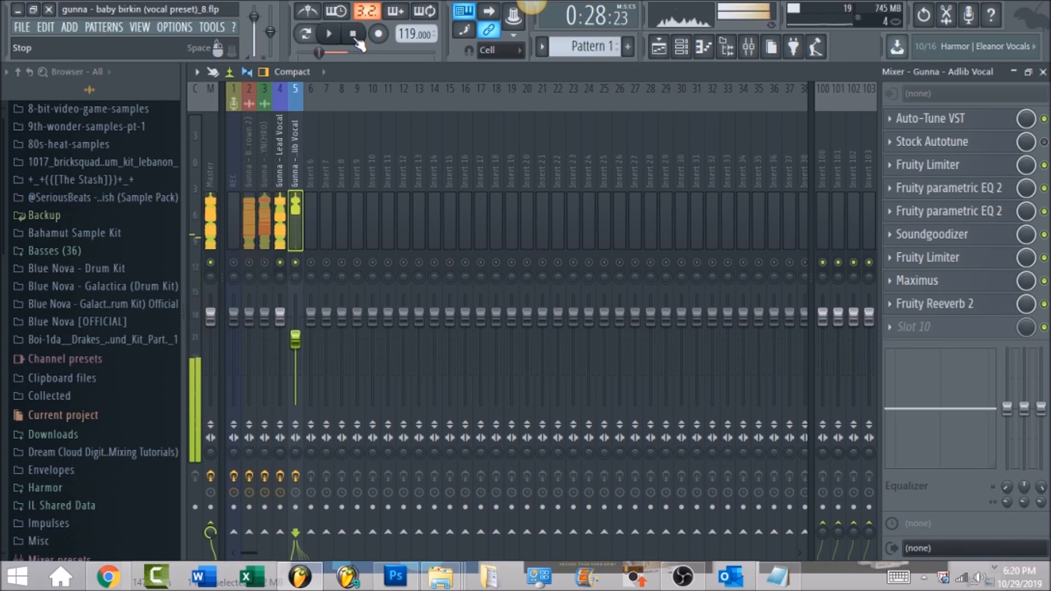
Enable Fruity Convolver and iZotope Ozone 5 Maximizer on the master track and review their settings.
click(208, 149)
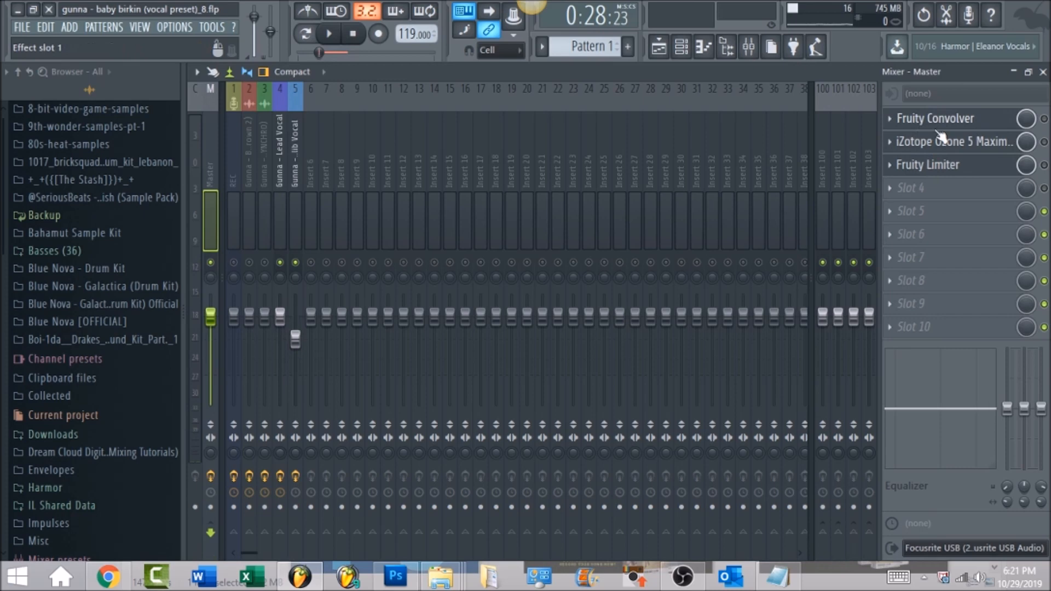
click(974, 120)
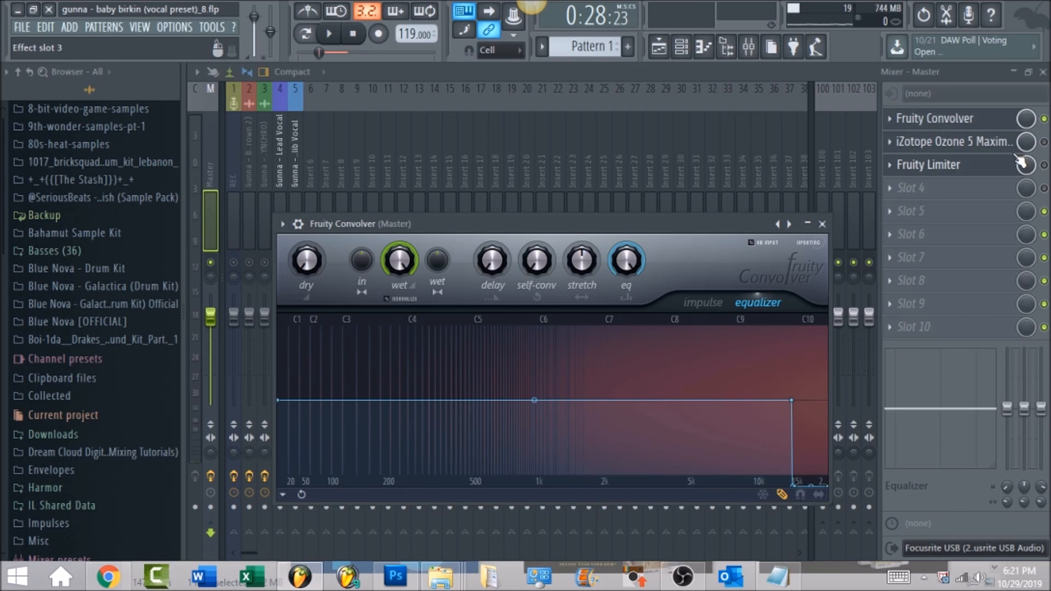
click(1044, 142)
click(1012, 146)
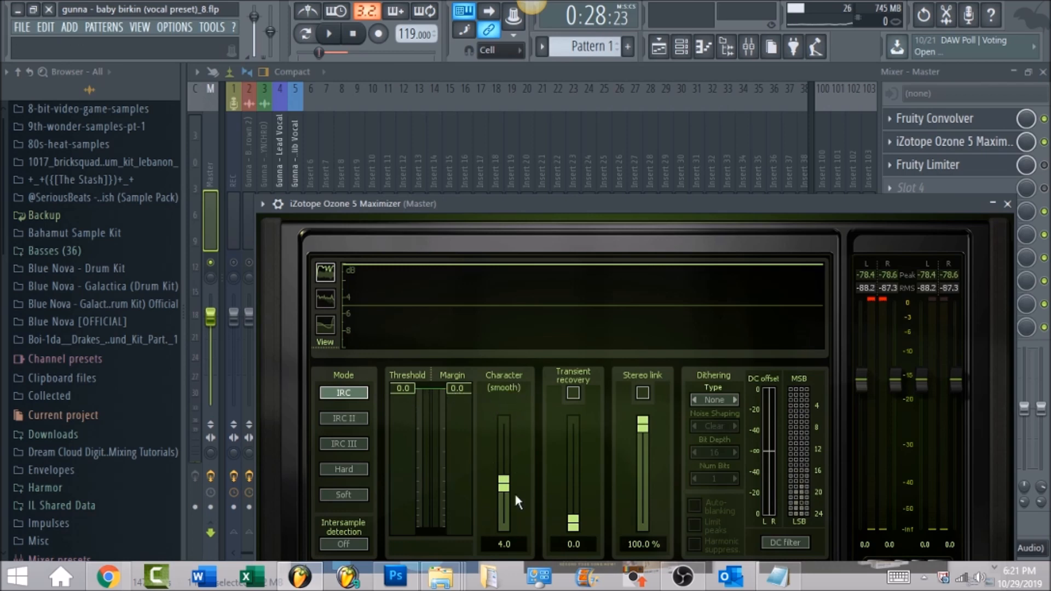
click(482, 68)
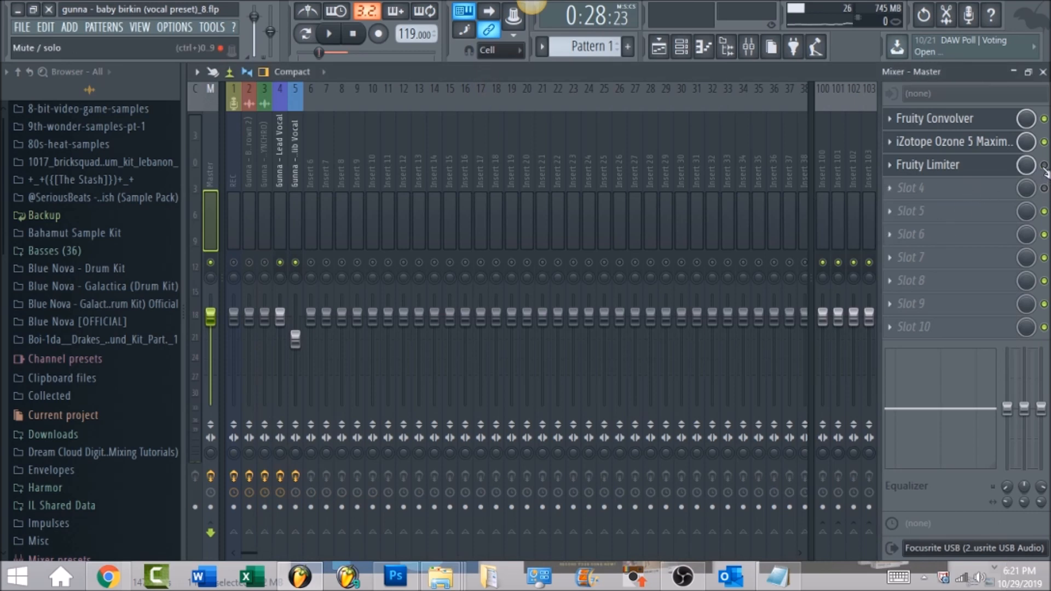
Try out the master's Fruity Limiter, reset its limiter peak window (ahead) control and switch the limiter back off.
click(994, 173)
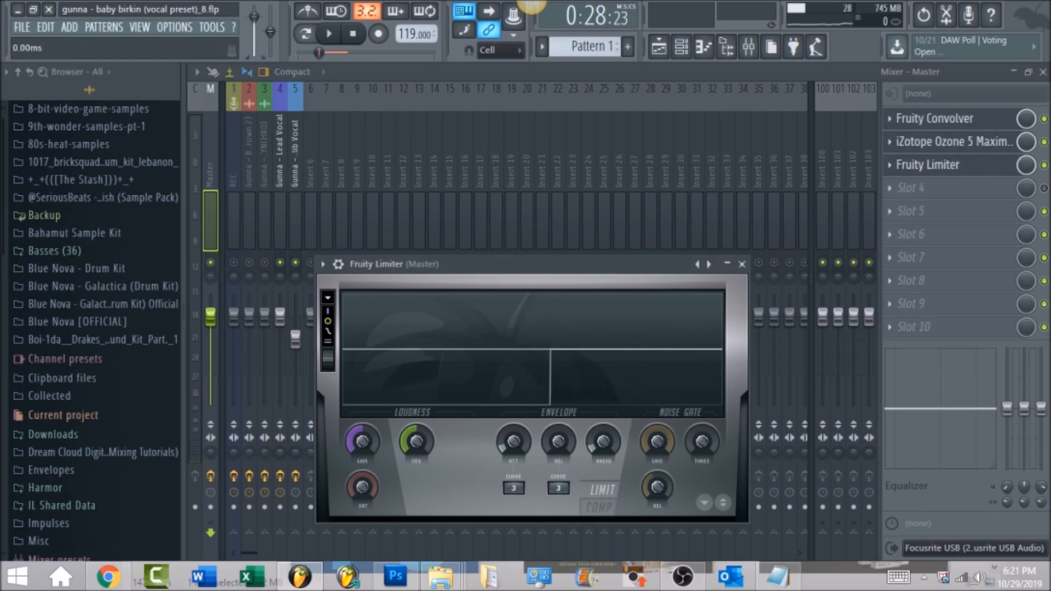
right_click(604, 437)
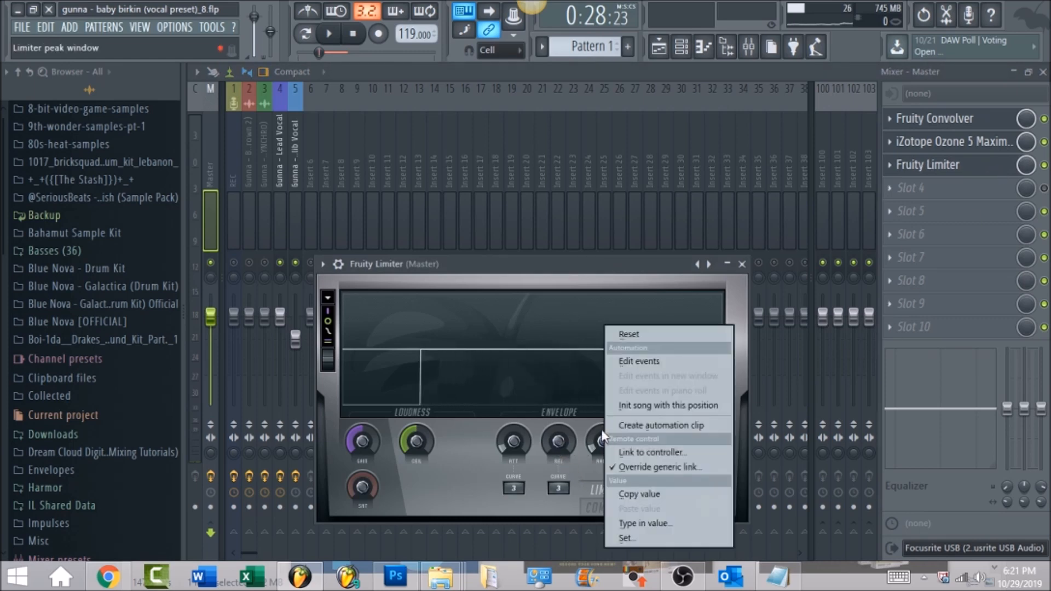
click(622, 332)
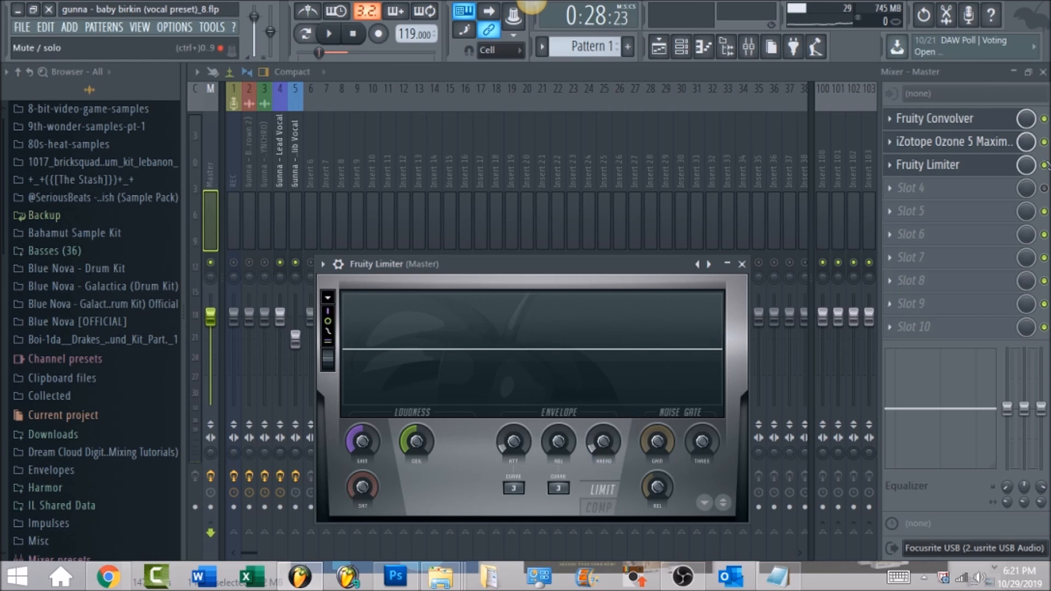
click(1045, 165)
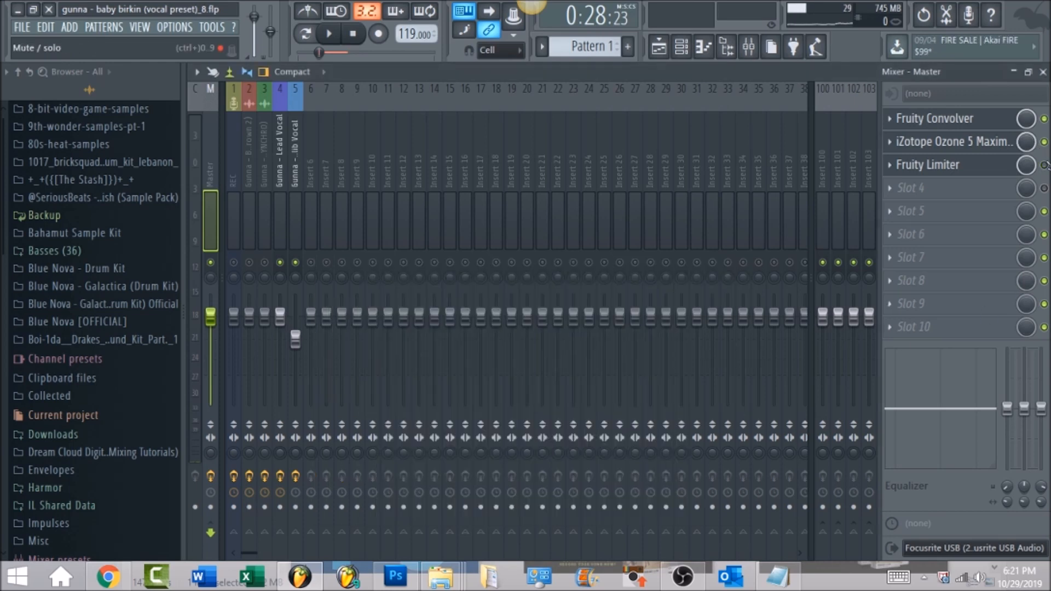
Unmute the track on insert 3 and audition it with the lead and adlib vocals through the master effects.
click(264, 263)
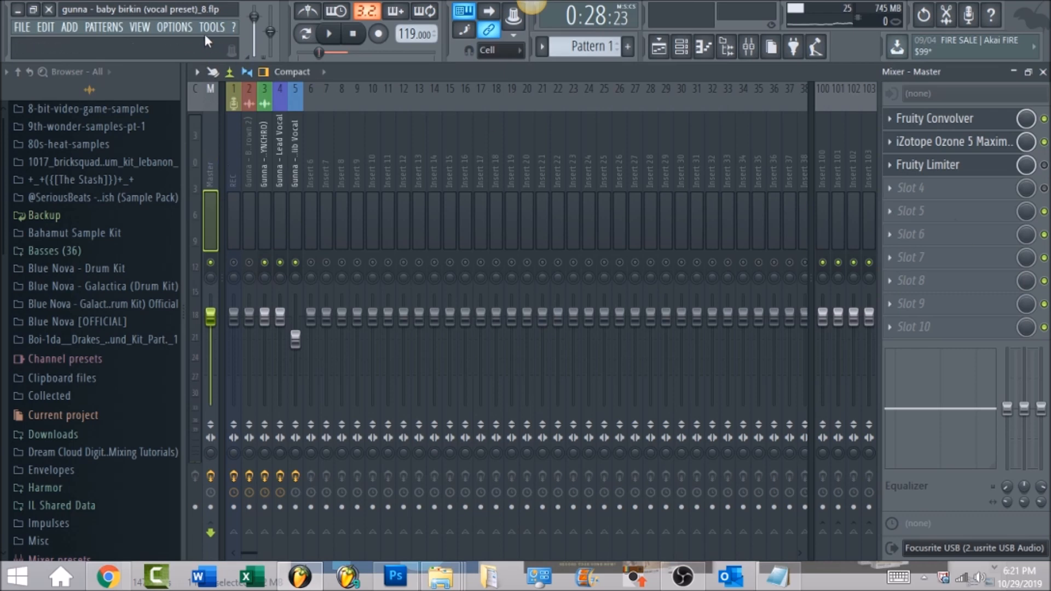
click(329, 34)
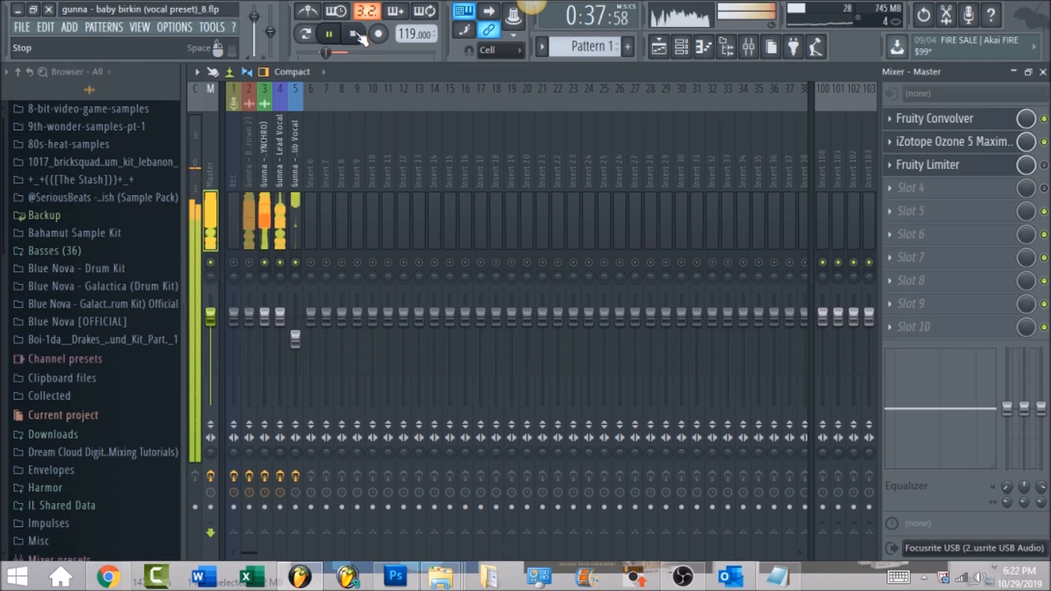
click(355, 35)
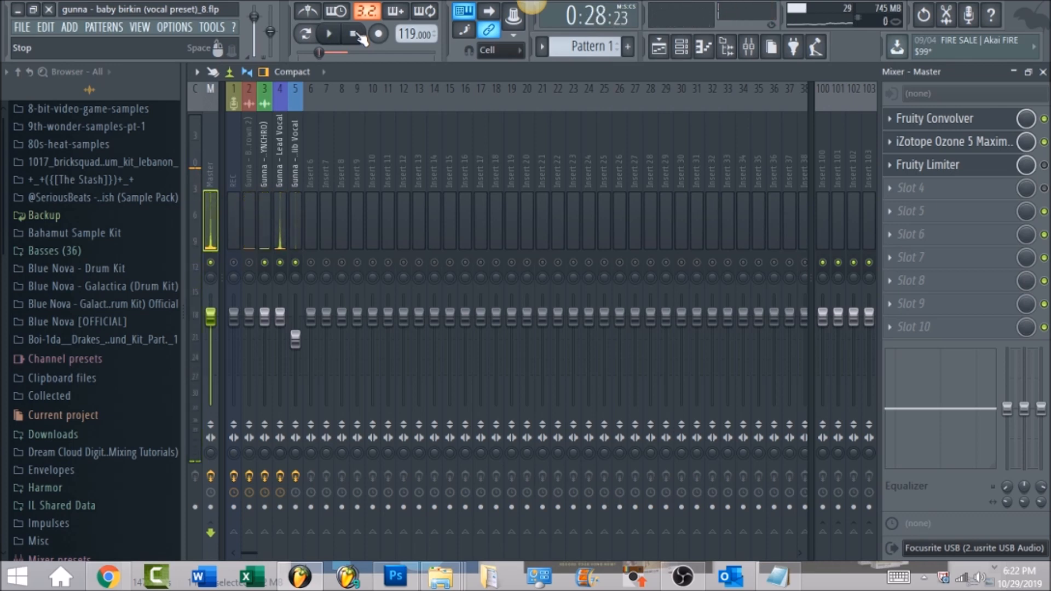